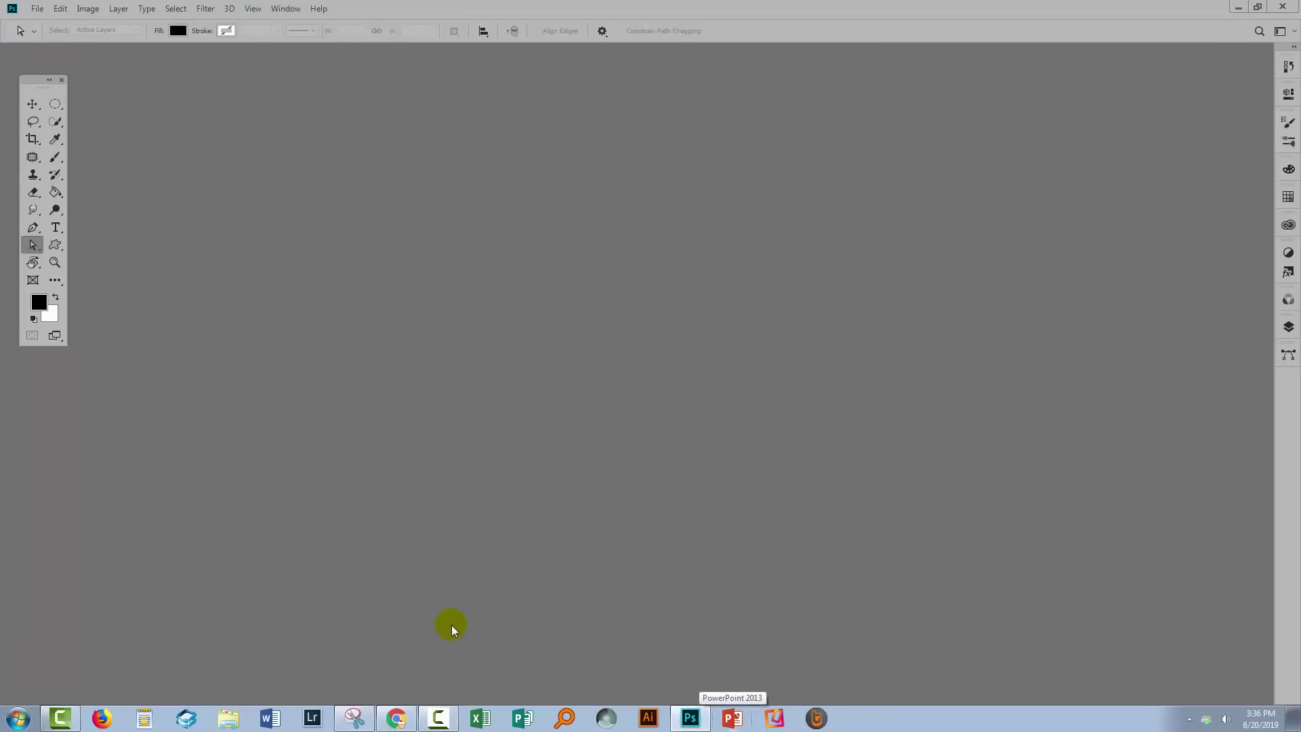
# Step: Compare the baseball sign reference with the Sablon font previews in the browser
pyautogui.click(398, 724)
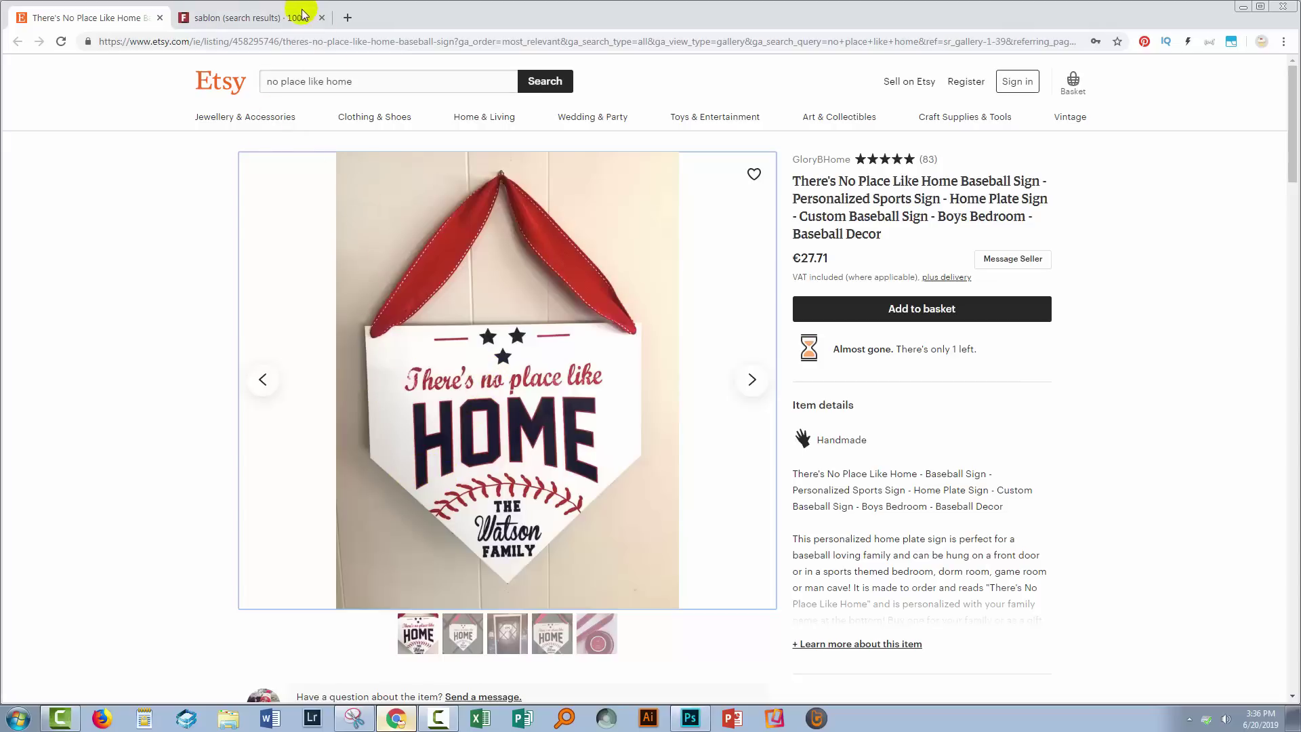
pyautogui.click(246, 19)
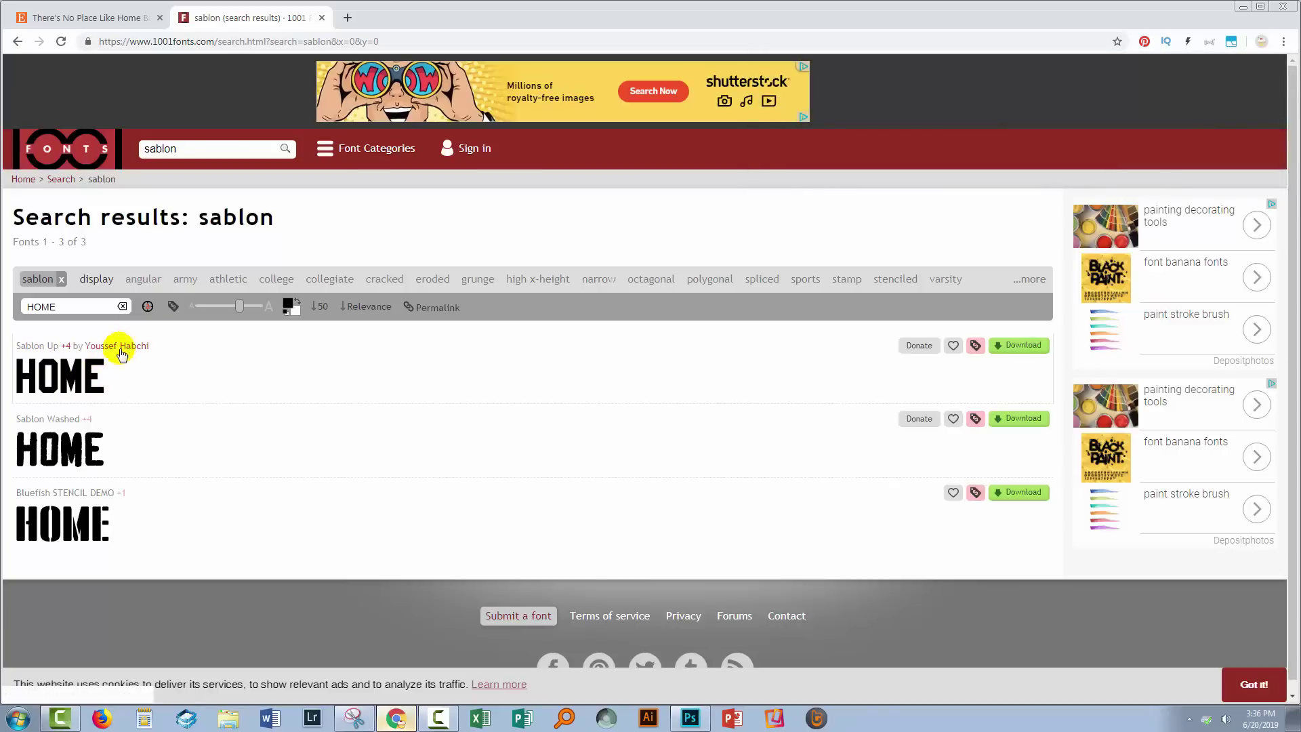
pyautogui.click(87, 18)
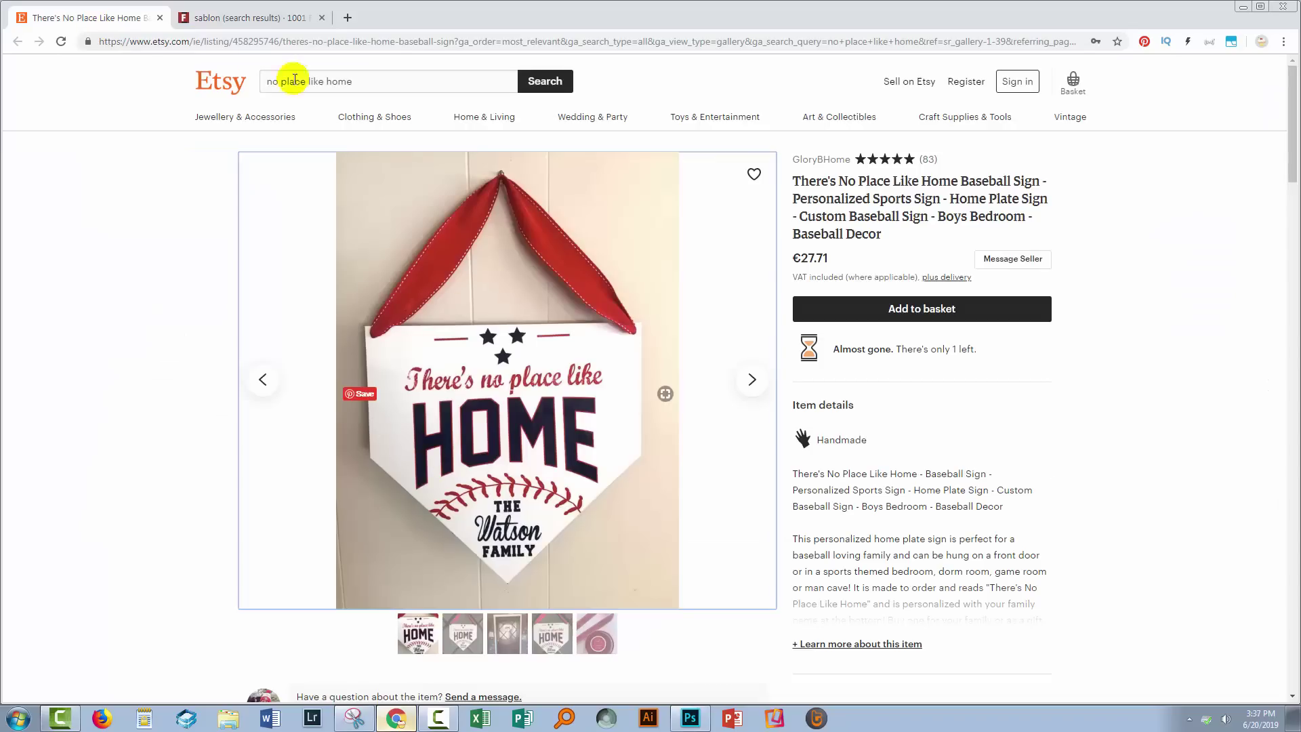
pyautogui.click(231, 18)
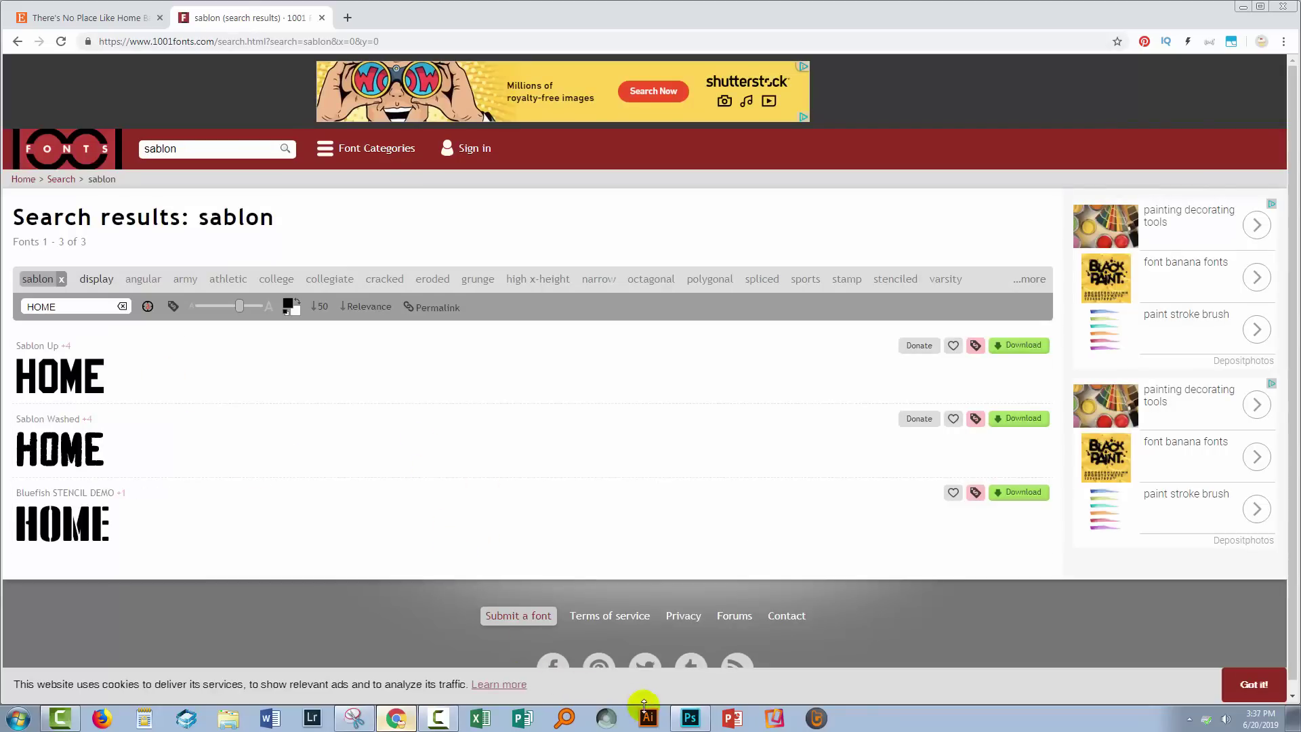
pyautogui.click(690, 720)
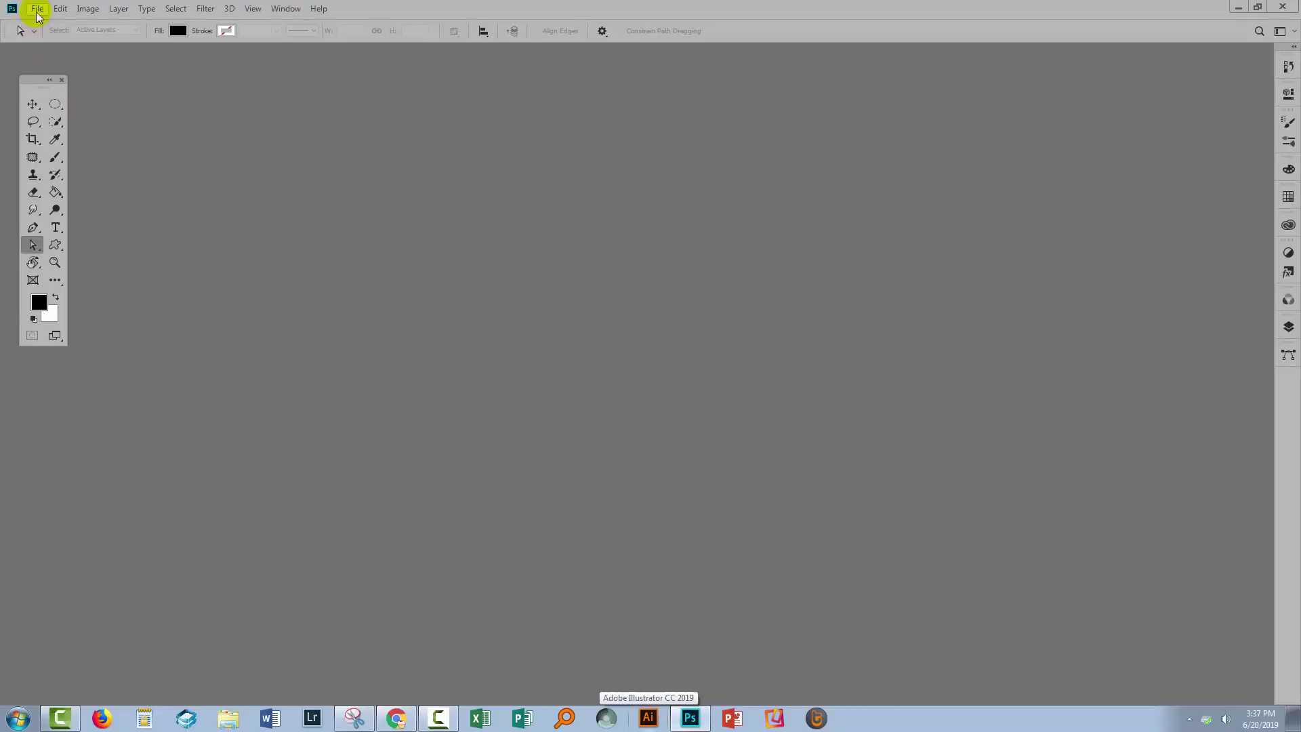
# Step: Create a new document from the 1200 × 1200 px preset
pyautogui.click(36, 9)
pyautogui.click(499, 313)
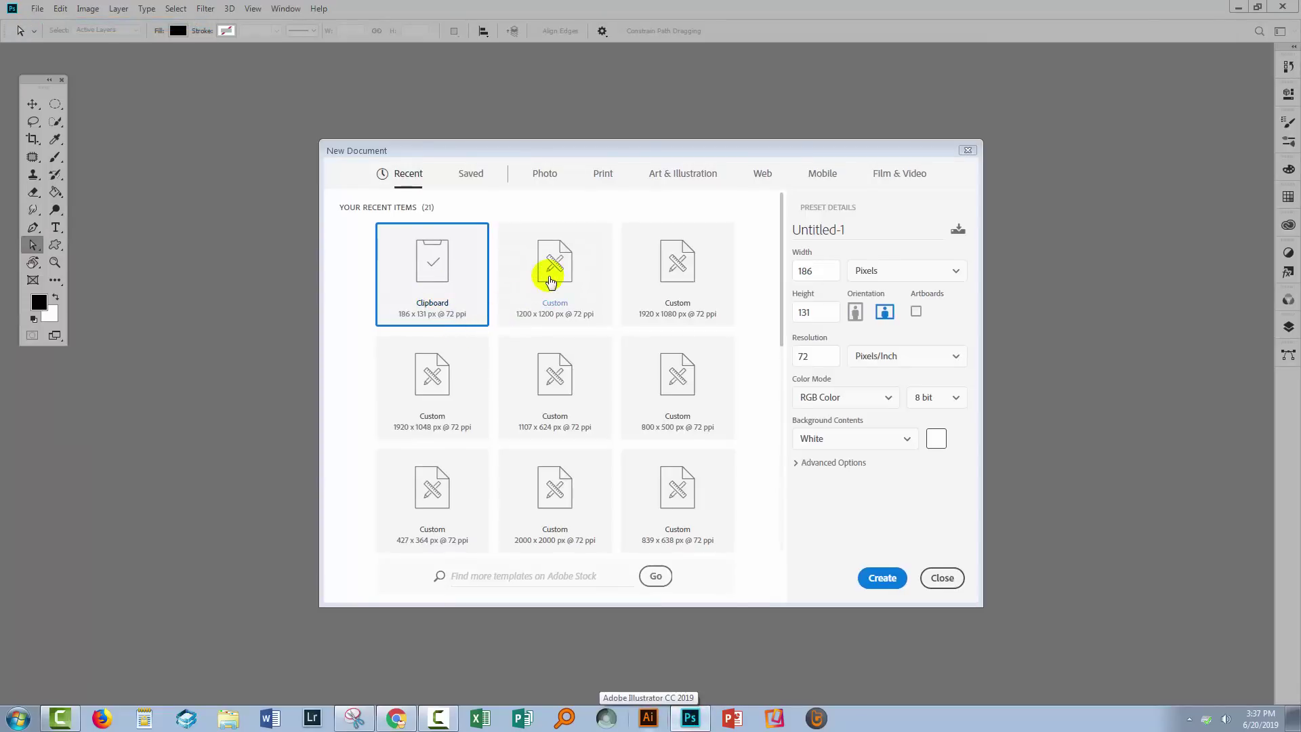
pyautogui.click(550, 280)
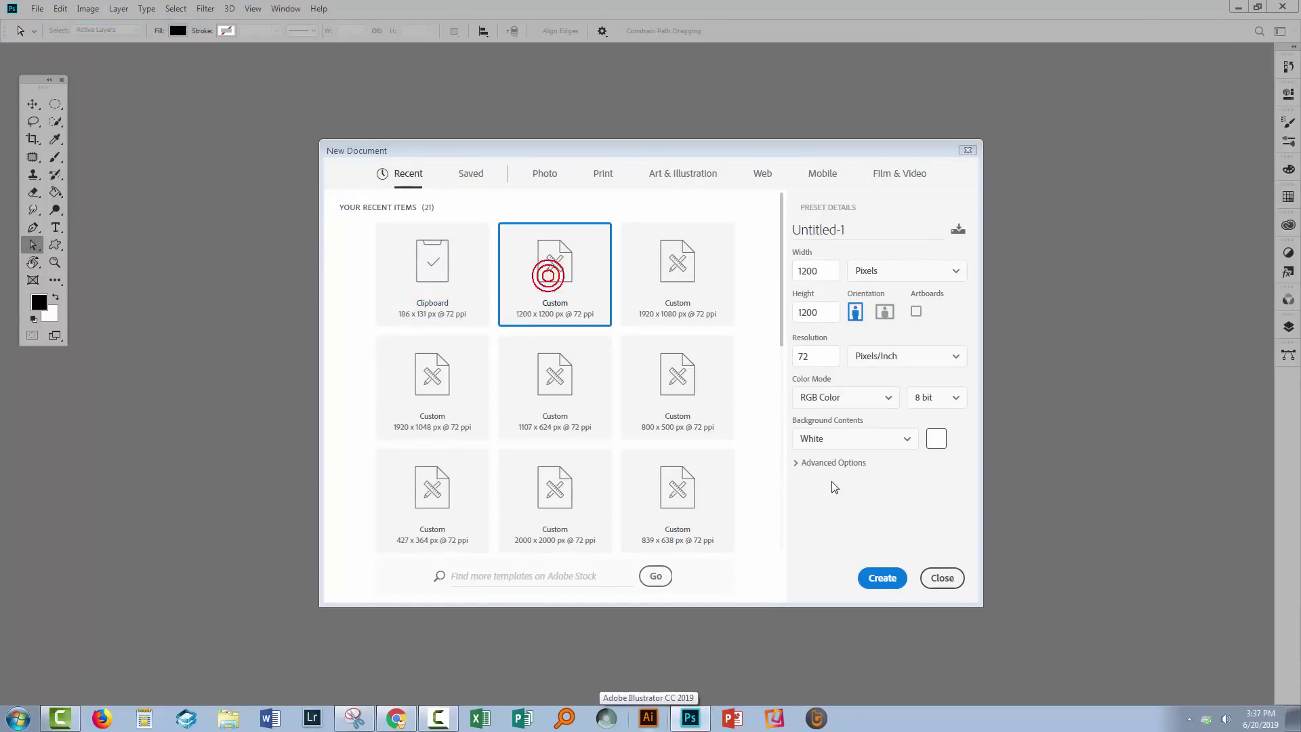
pyautogui.click(878, 577)
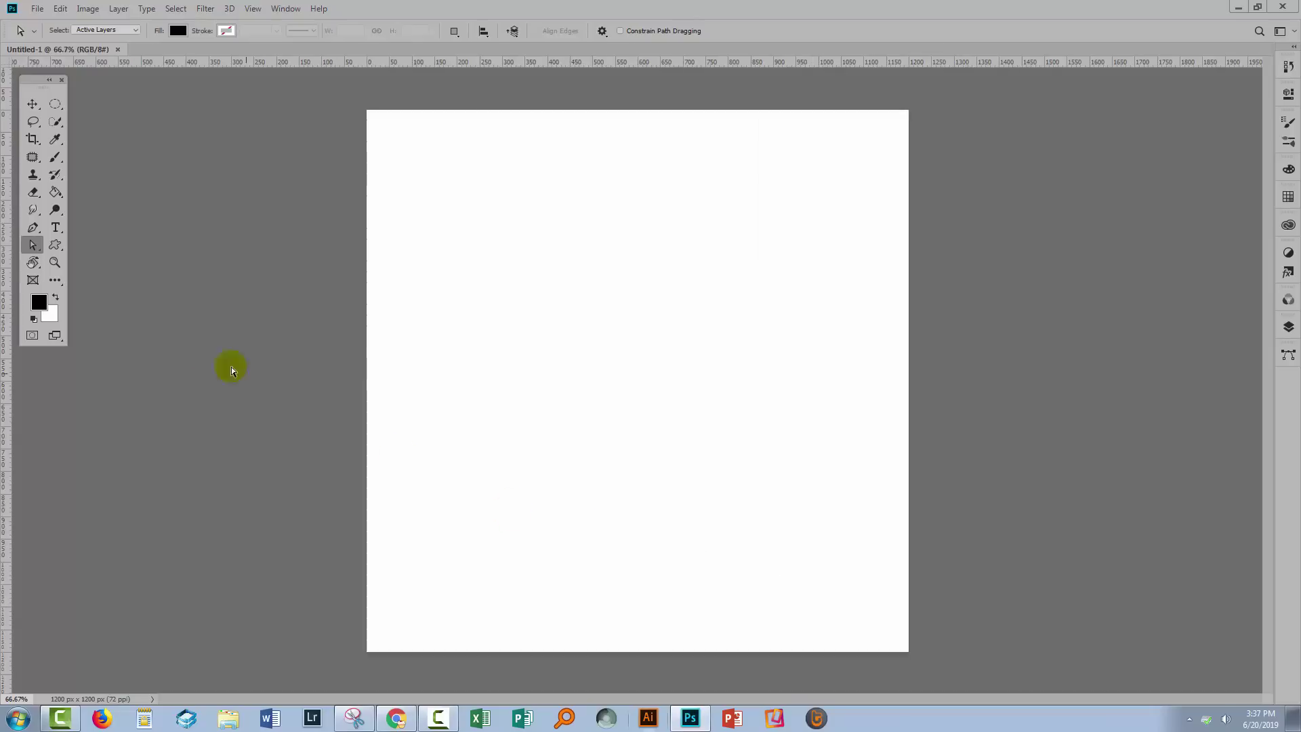
# Step: Type HOME in Sablon Up and scale it to about 699% near the page centre
pyautogui.click(55, 227)
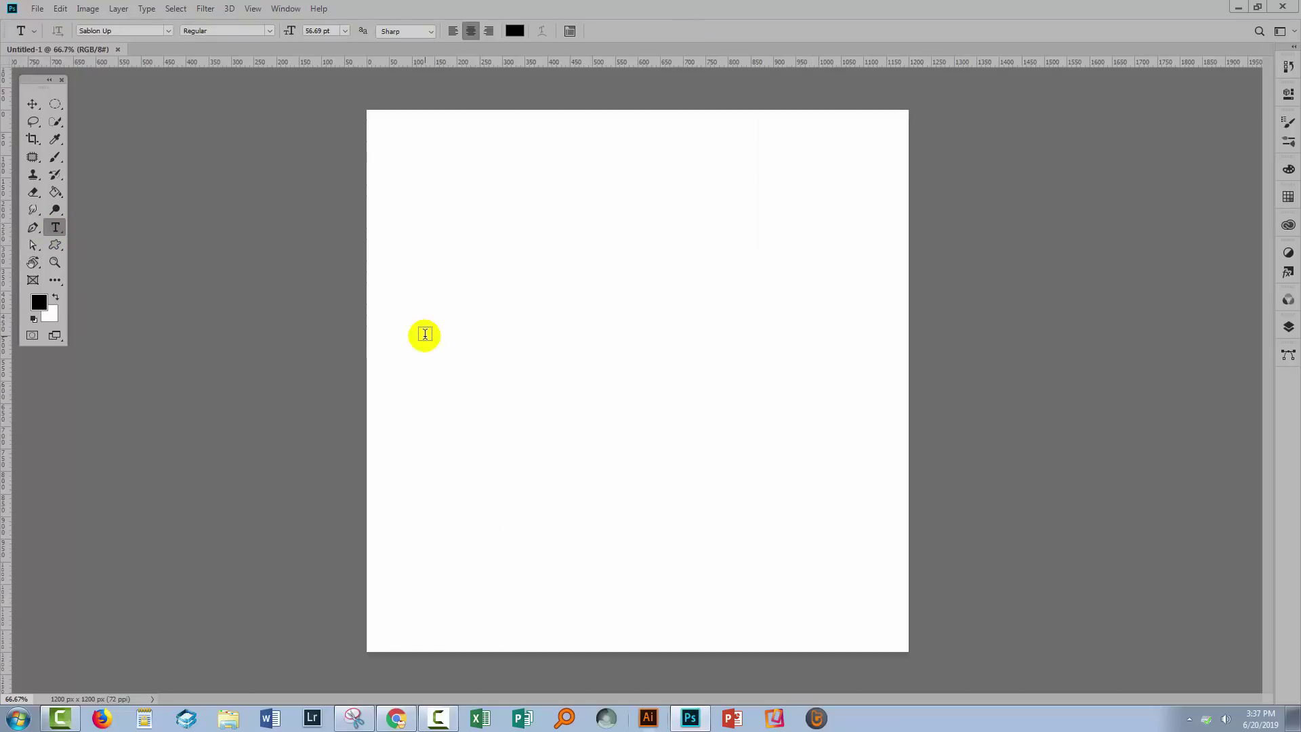
pyautogui.click(468, 346)
pyautogui.write('HOME')
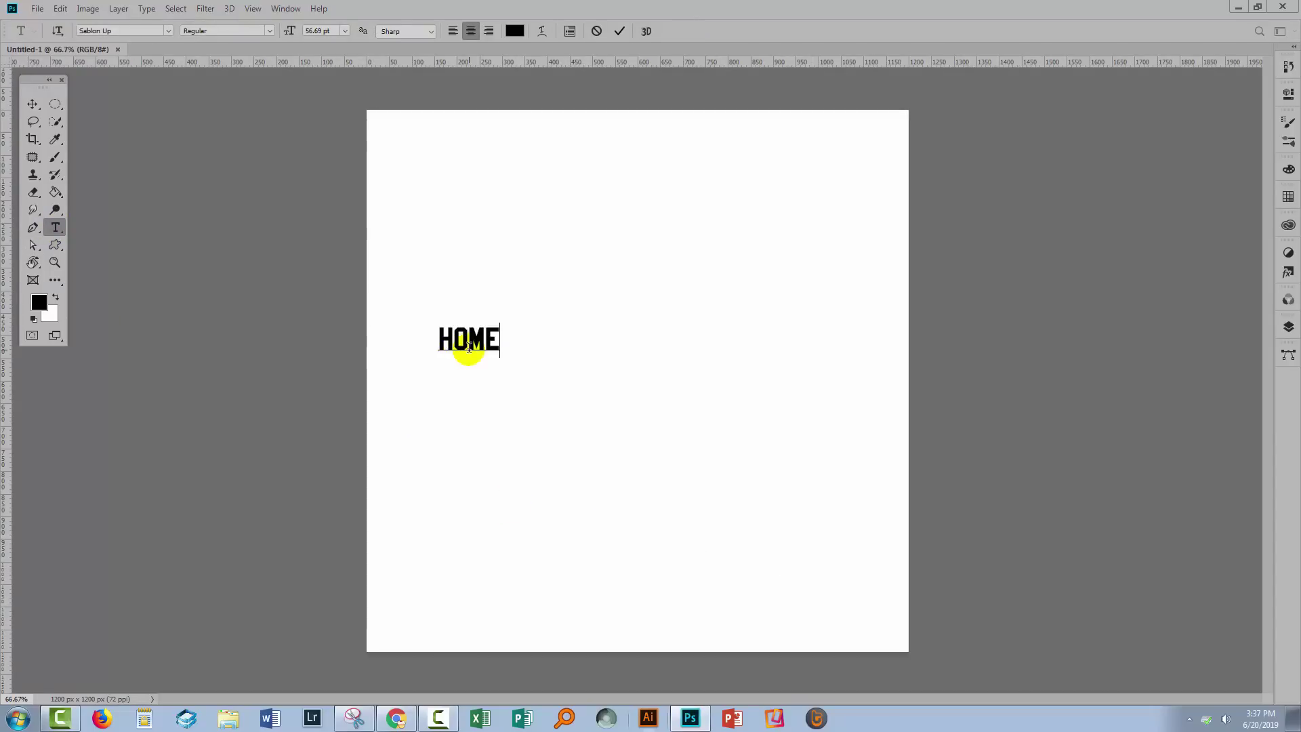
pyautogui.click(32, 104)
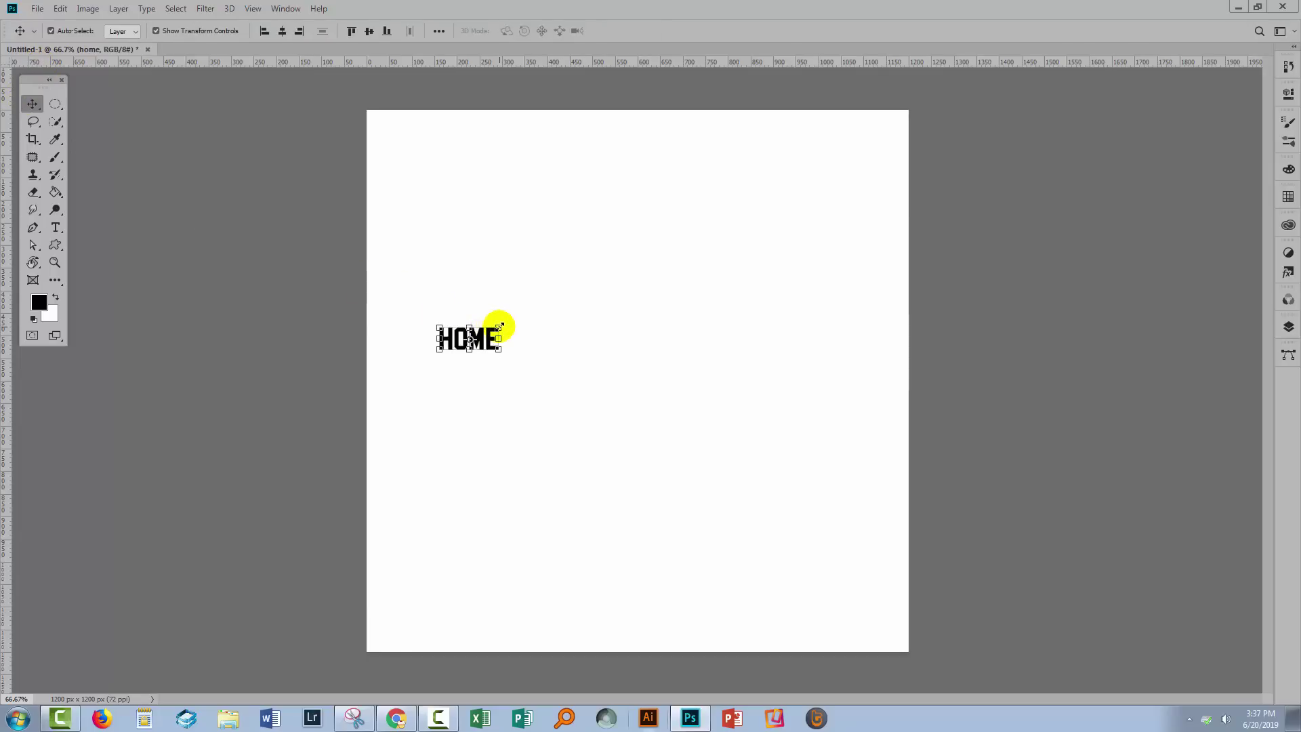
pyautogui.moveTo(499, 327); pyautogui.dragTo(863, 108)
pyautogui.moveTo(722, 241); pyautogui.dragTo(708, 366)
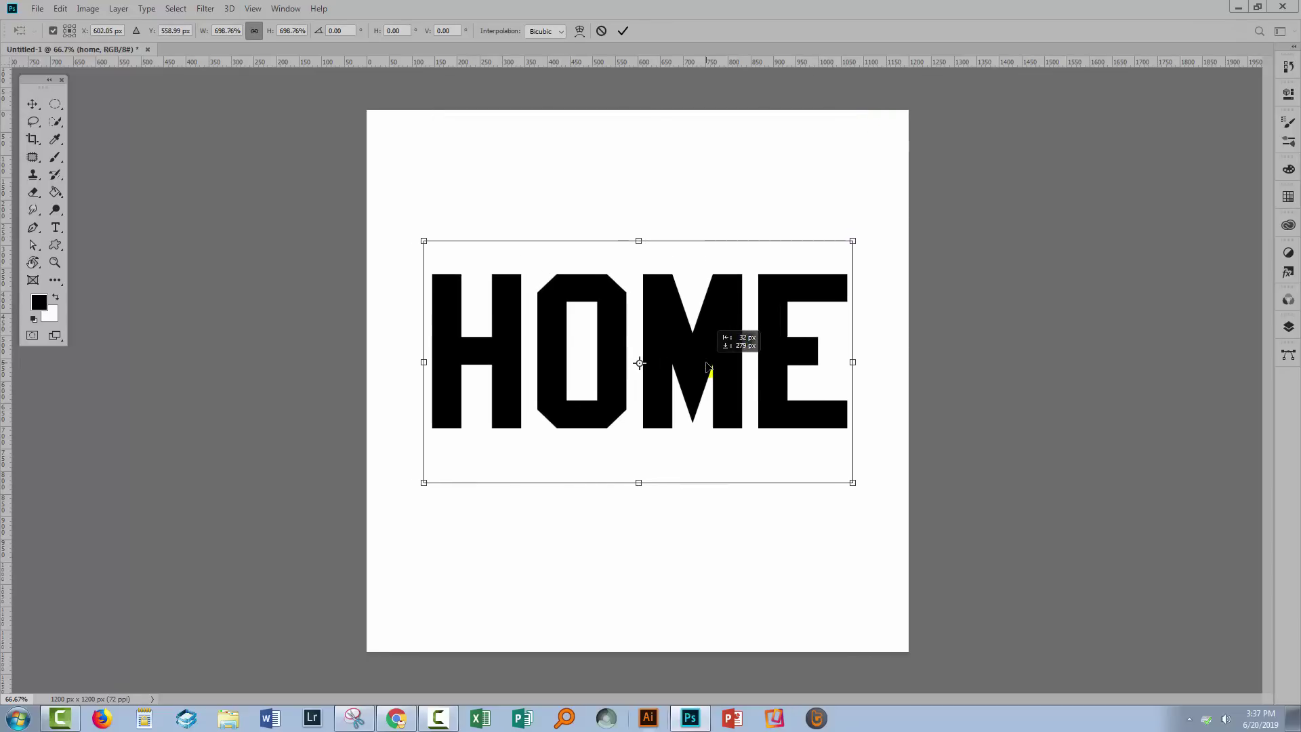
pyautogui.click(623, 31)
pyautogui.click(507, 574)
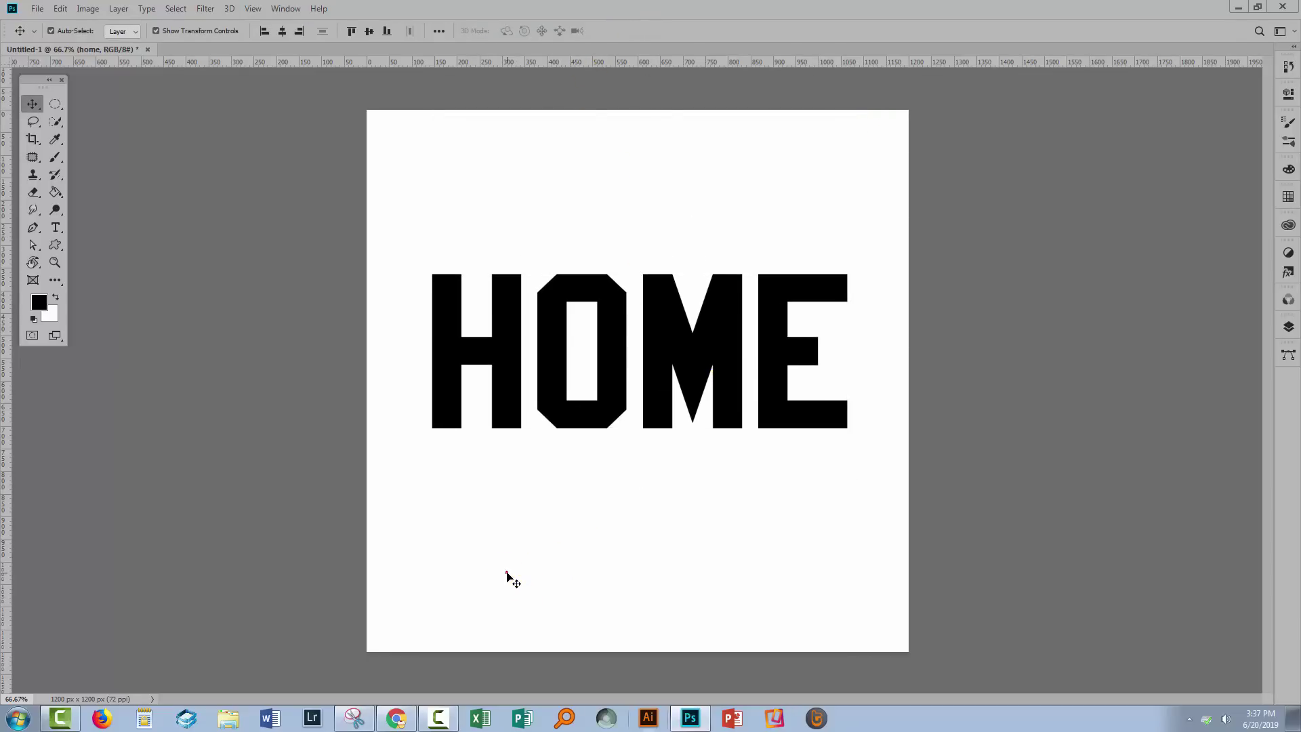
# Step: Free-transform HOME: nudge it slightly higher and stretch it to about 106% height
pyautogui.hotkey('ctrl', 't')
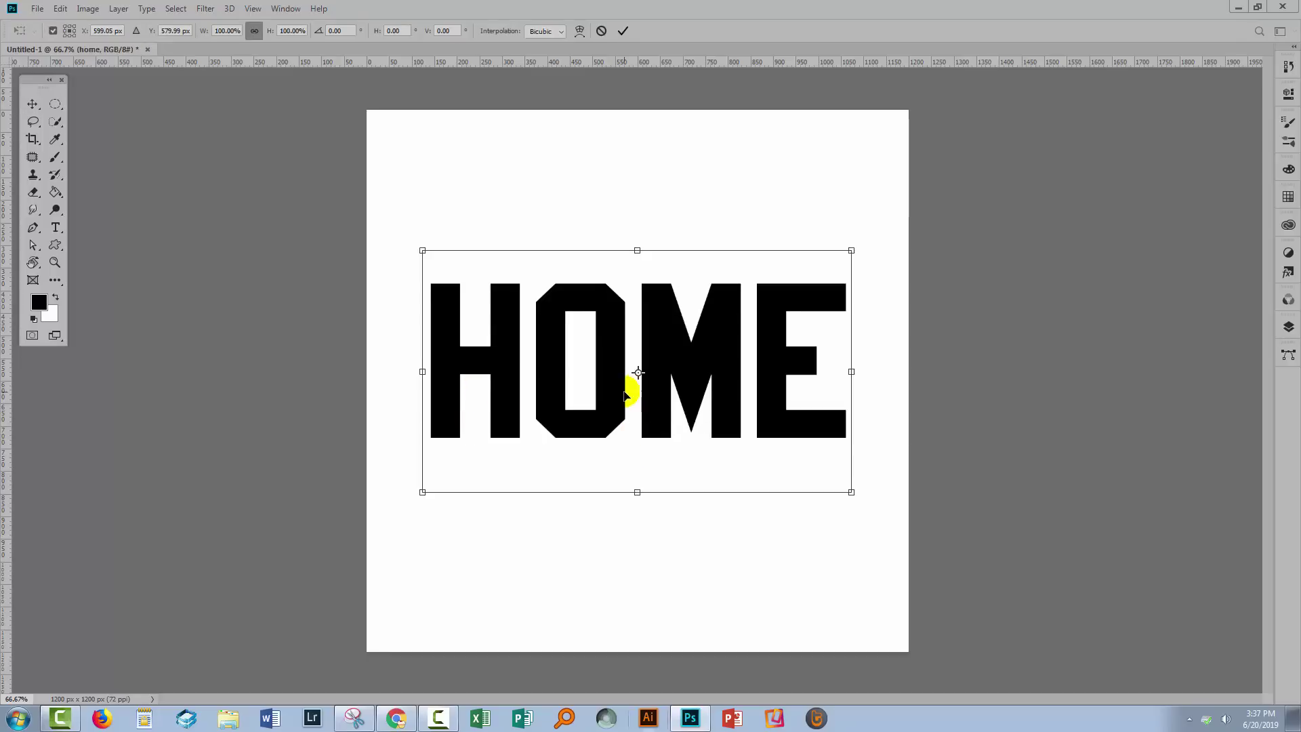
pyautogui.moveTo(620, 400); pyautogui.dragTo(618, 386)
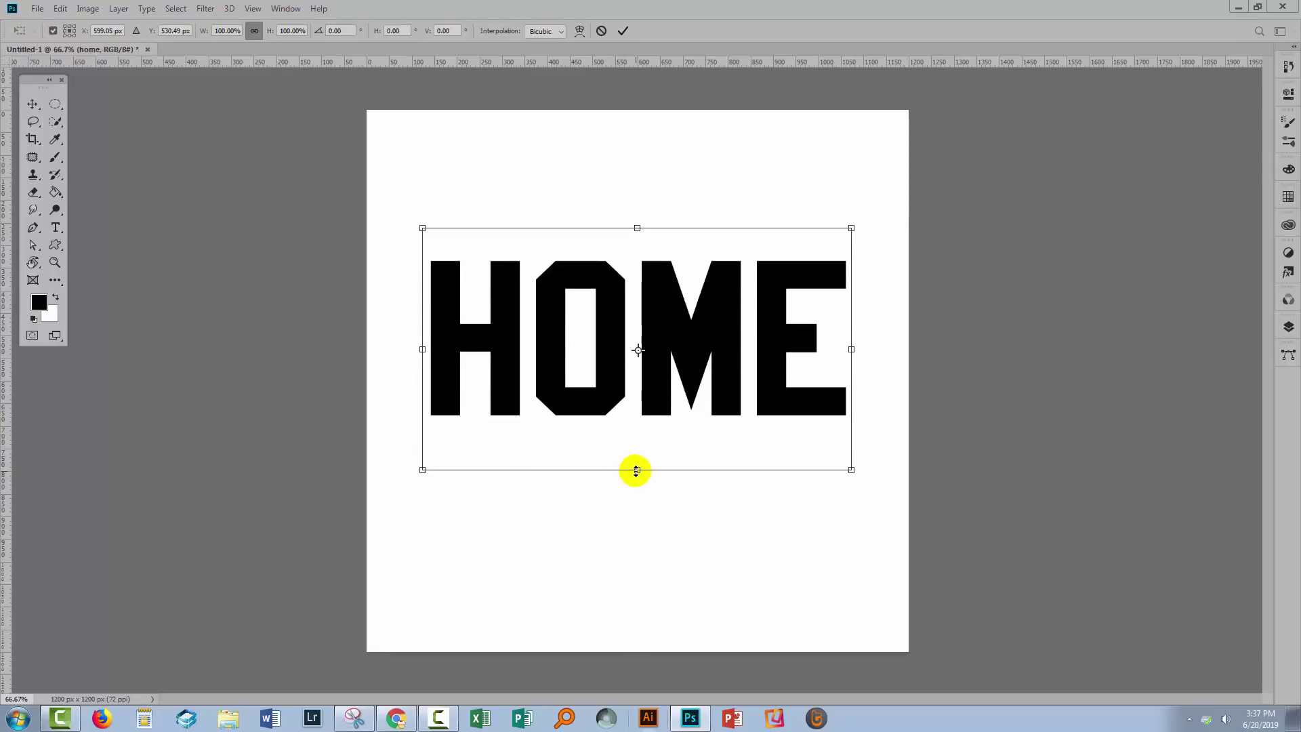
pyautogui.moveTo(638, 470); pyautogui.dragTo(636, 482)
pyautogui.click(623, 31)
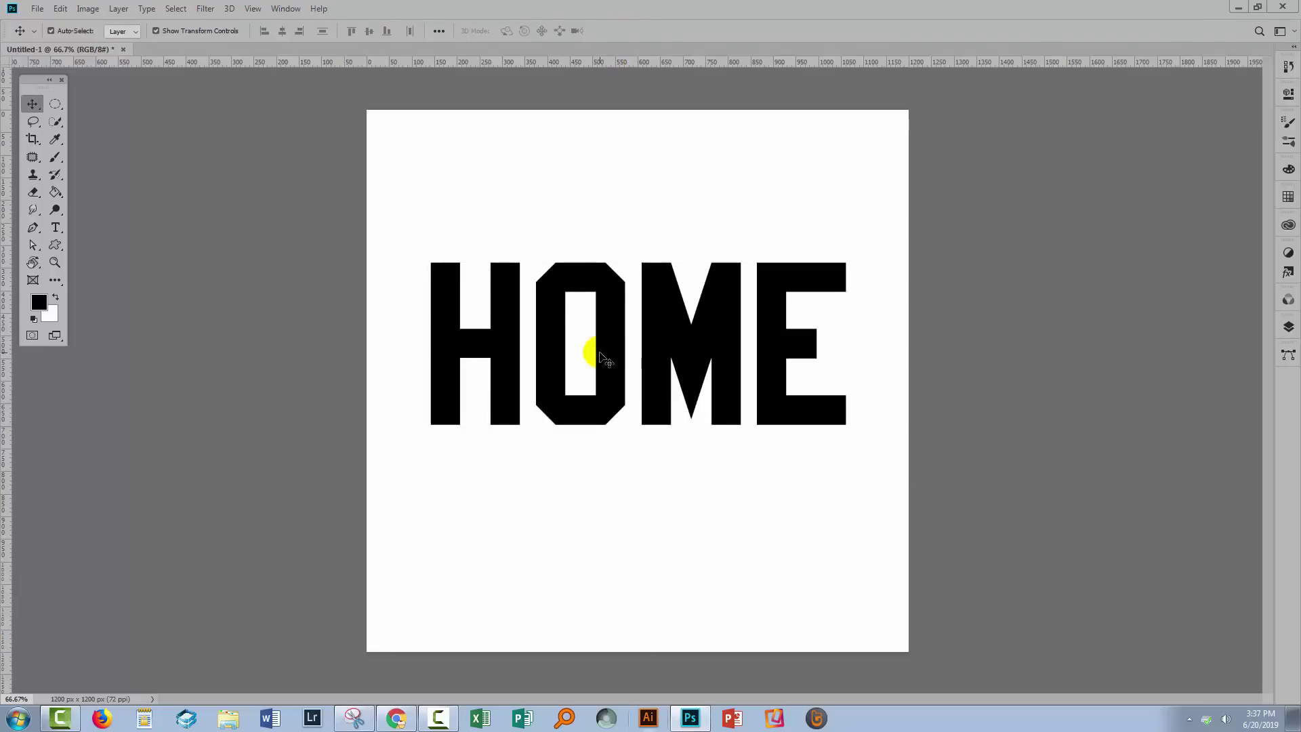
pyautogui.click(746, 270)
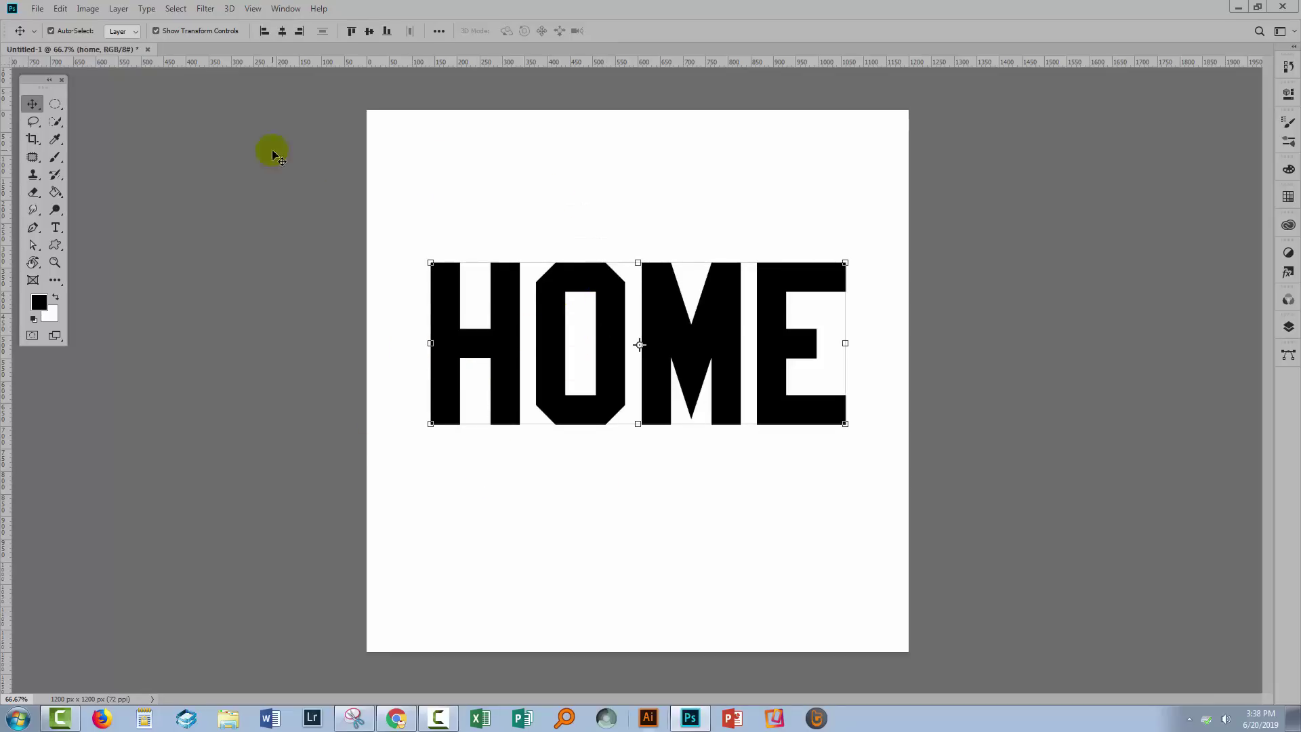
pyautogui.click(396, 718)
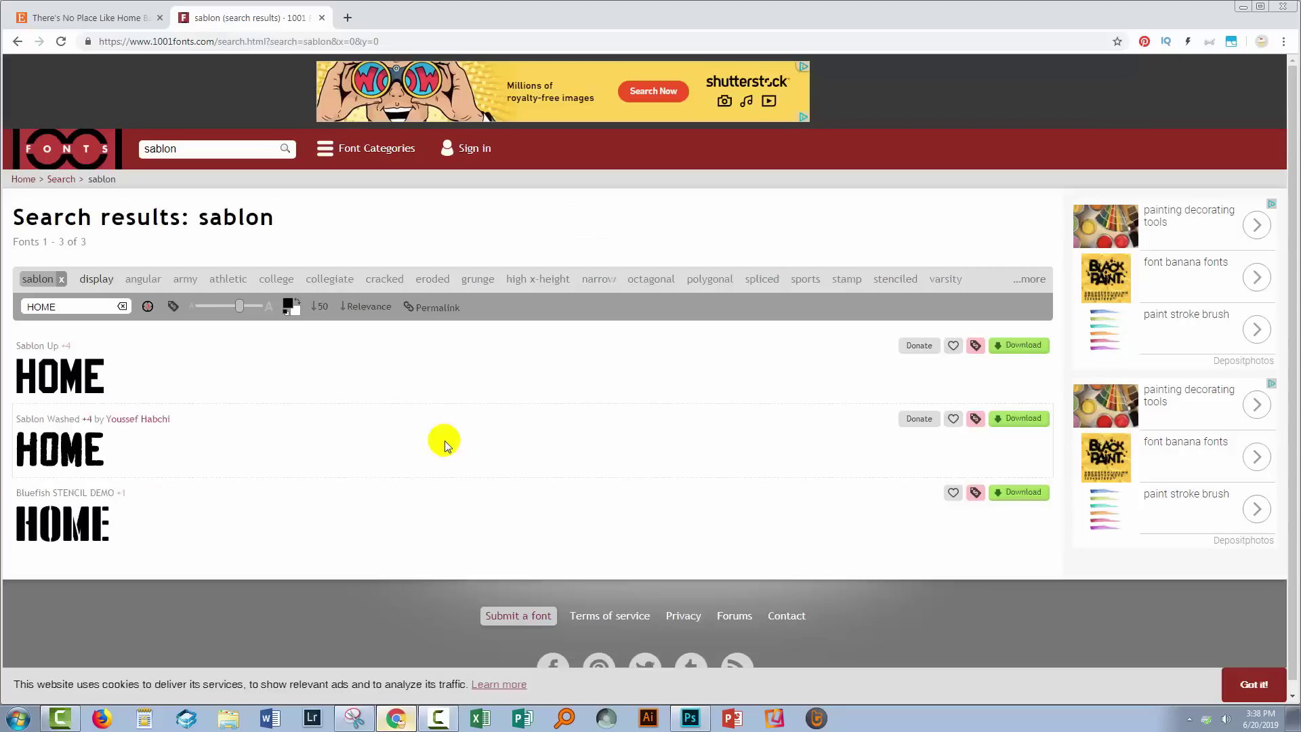
pyautogui.click(128, 20)
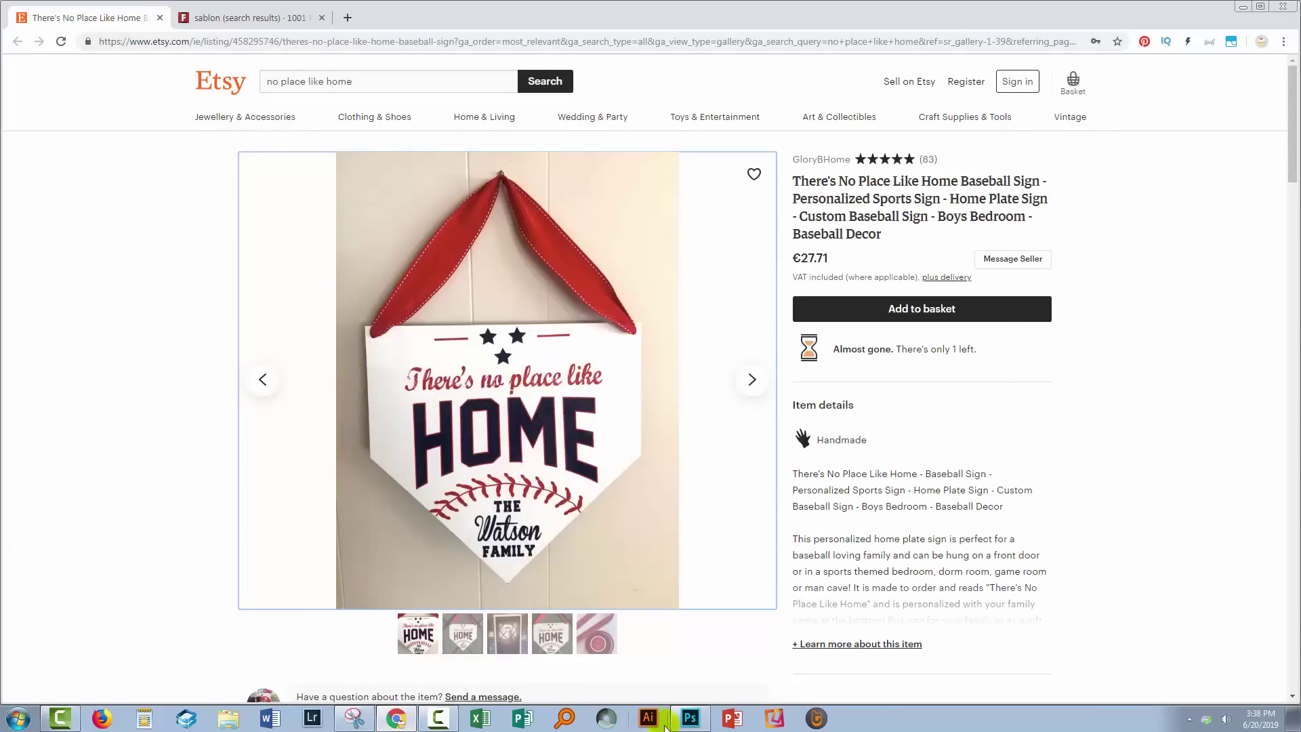
pyautogui.click(690, 718)
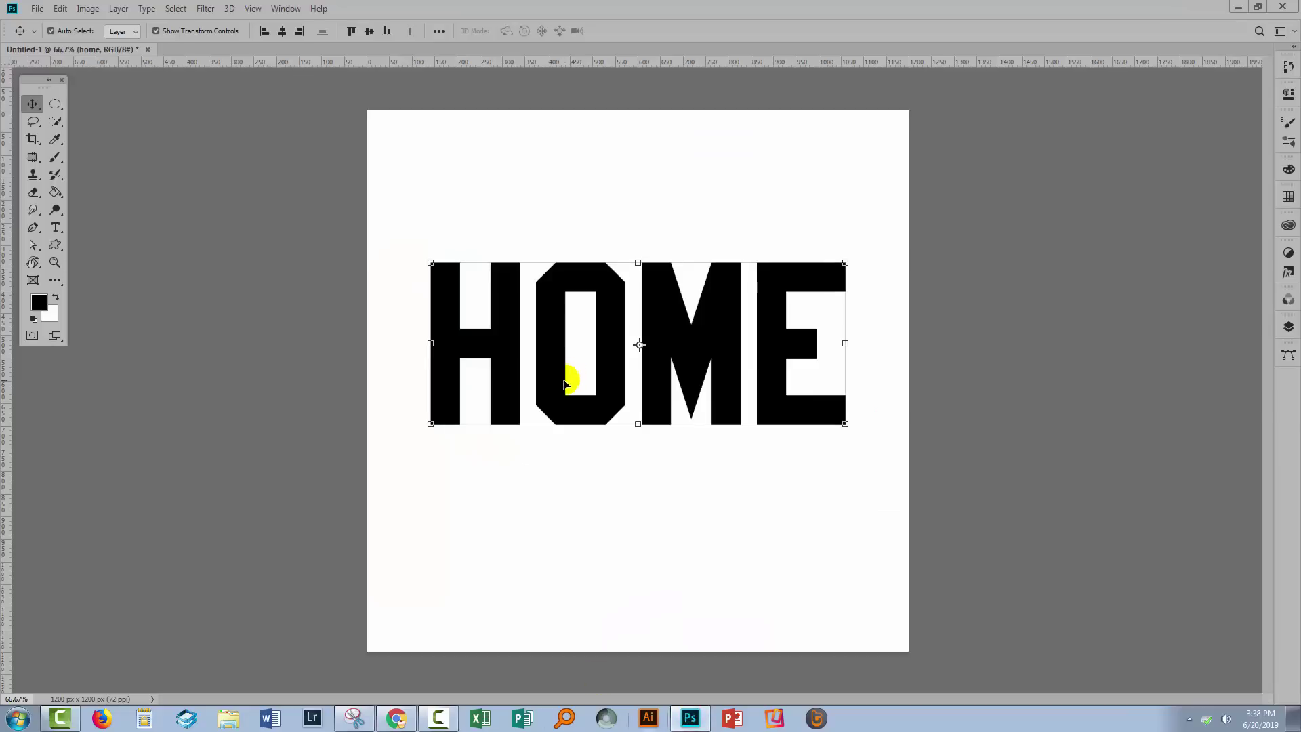
# Step: Add a horizontal guide along the top edge of HOME and show the Layers panel
pyautogui.moveTo(584, 62); pyautogui.dragTo(580, 262)
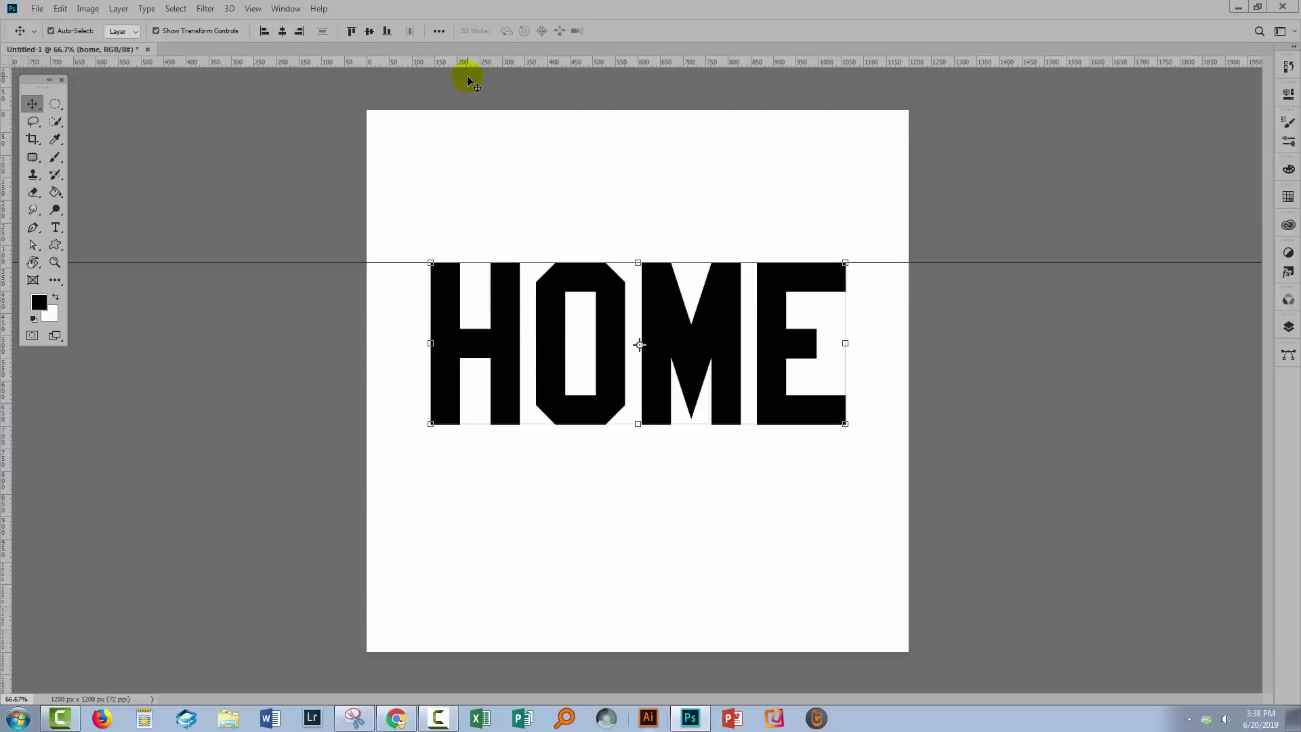
pyautogui.click(252, 10)
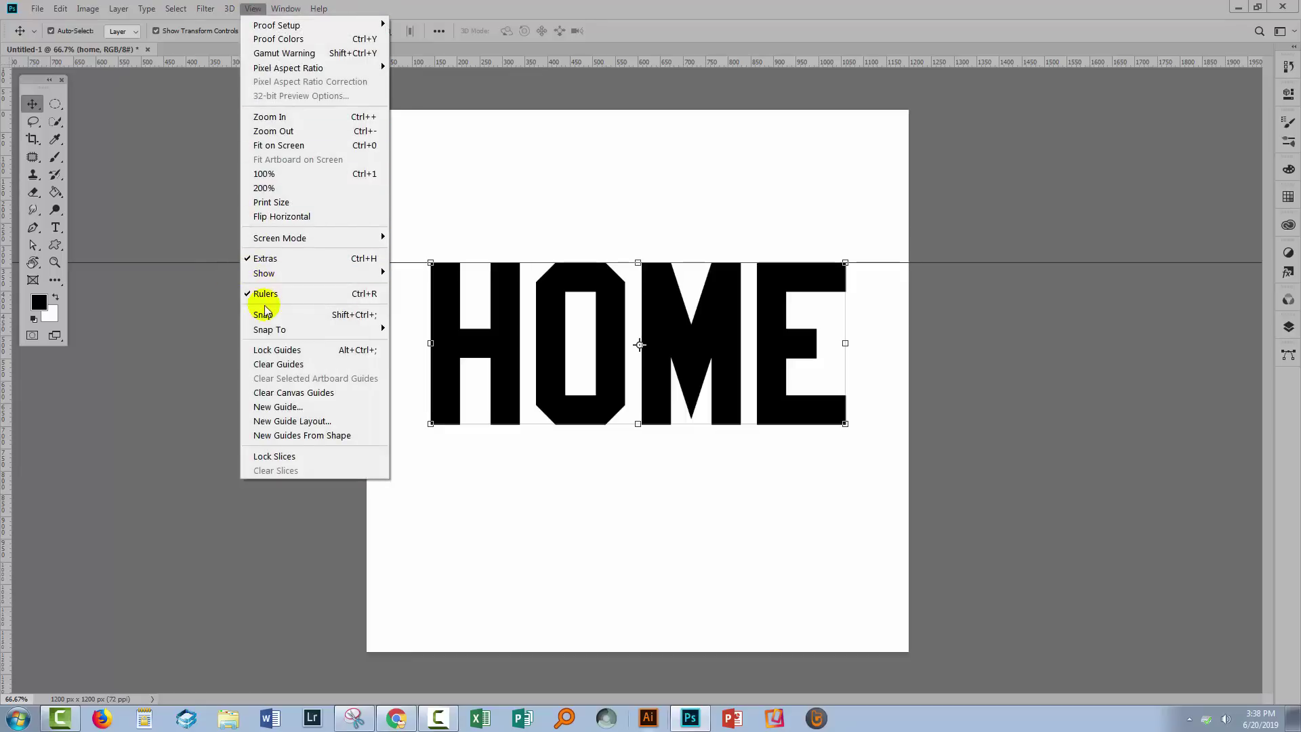
pyautogui.click(682, 33)
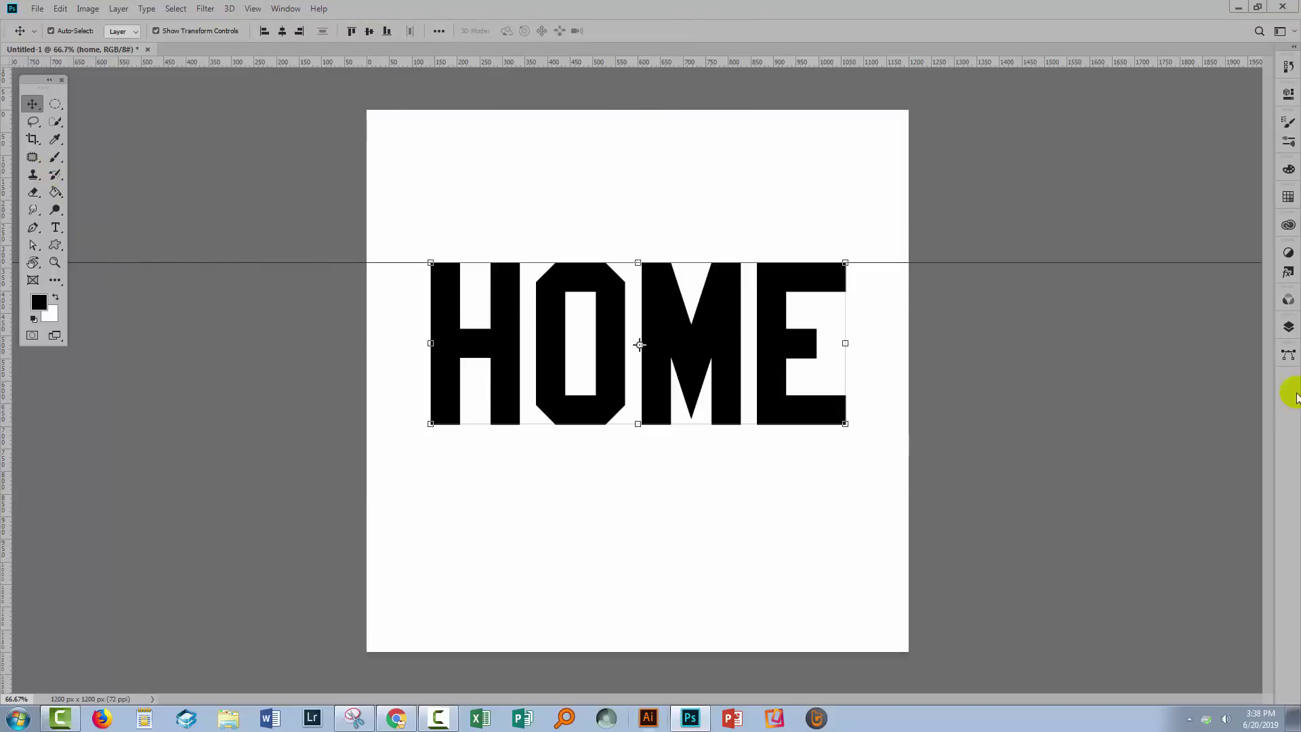
pyautogui.click(1287, 330)
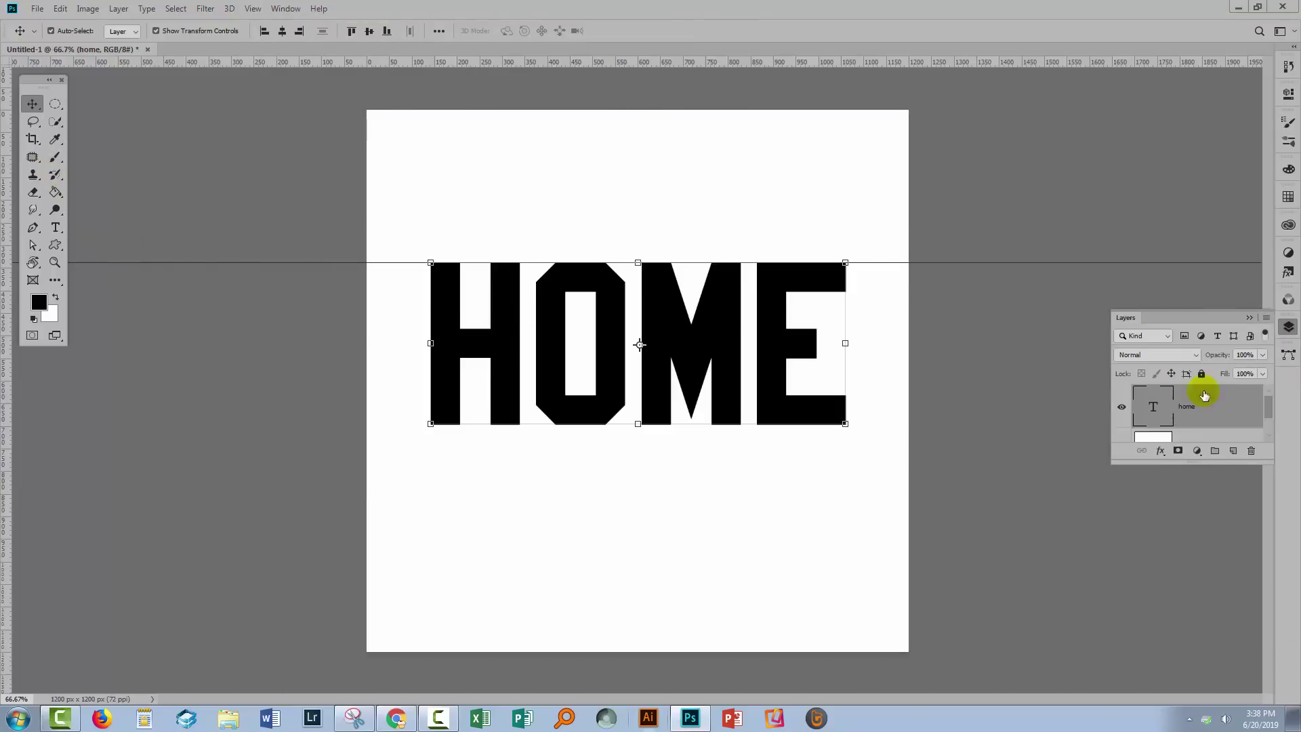
# Step: Put HOME into Edit > Transform > Warp and open the warp style list
pyautogui.click(60, 8)
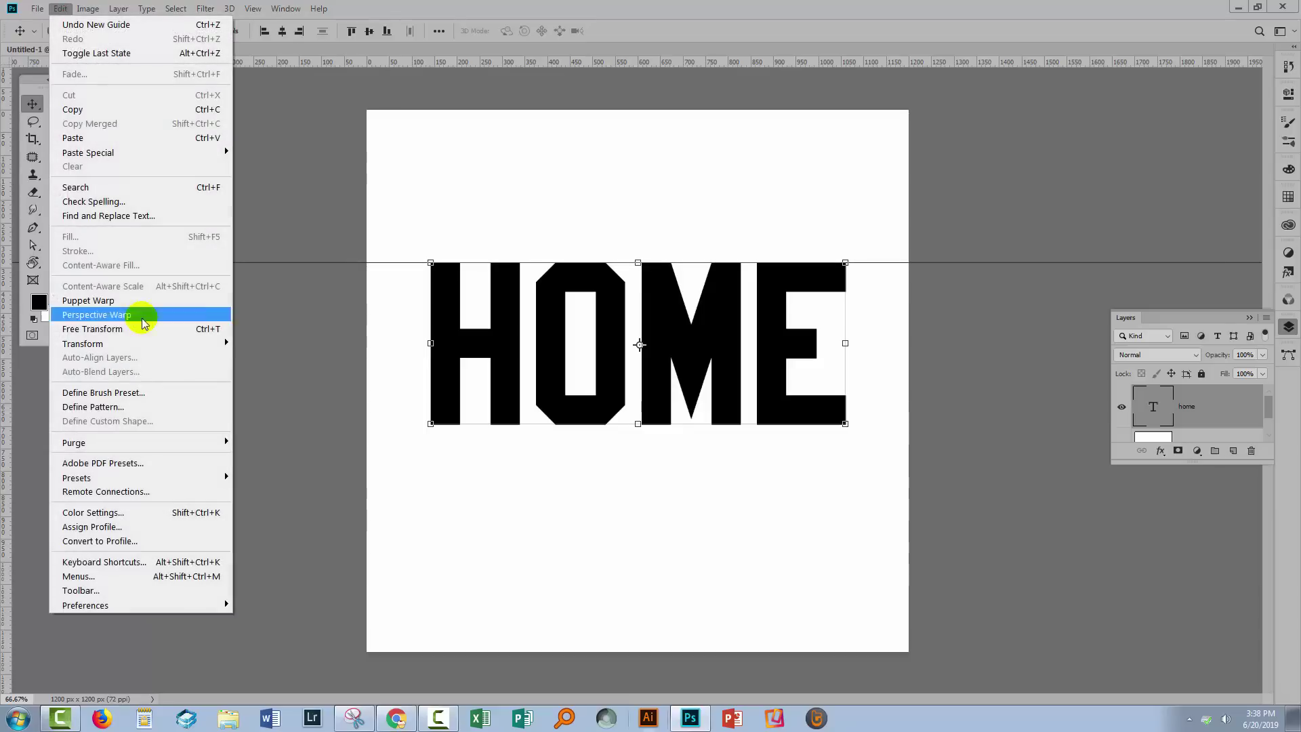
pyautogui.moveTo(136, 343)
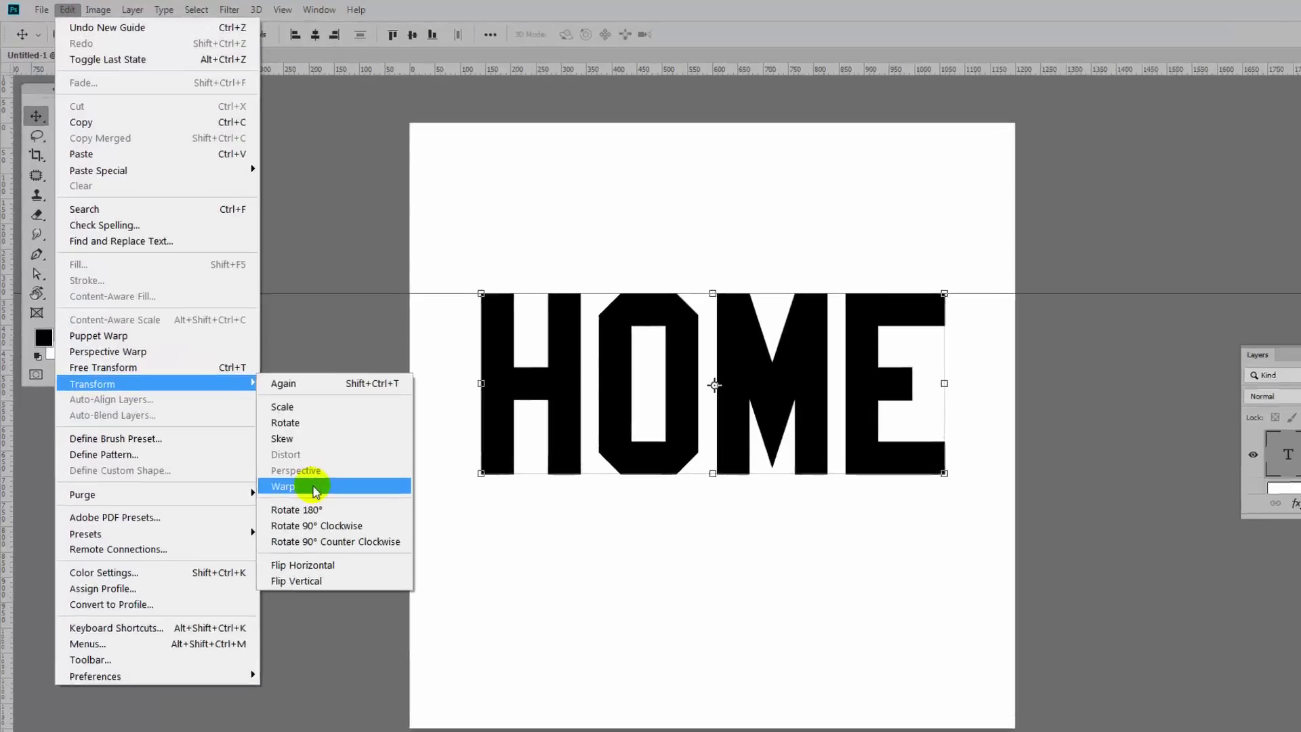
pyautogui.click(314, 488)
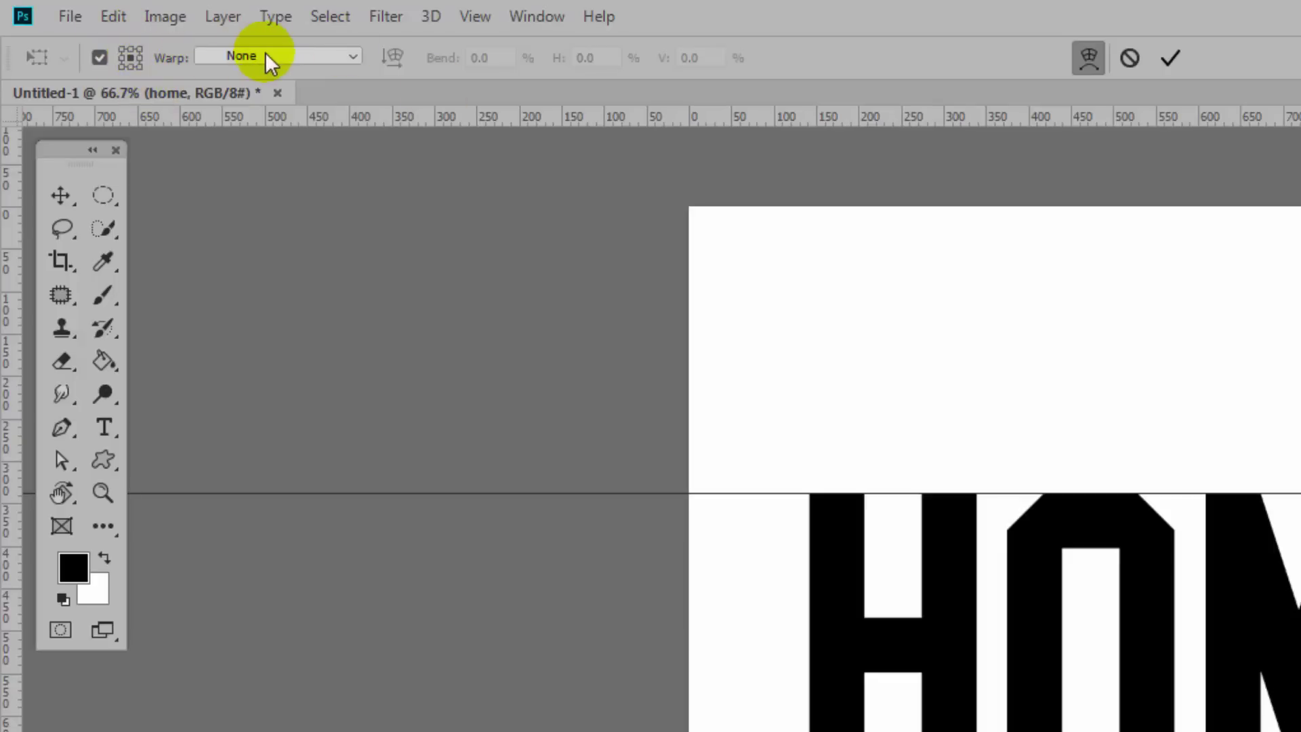
pyautogui.click(286, 54)
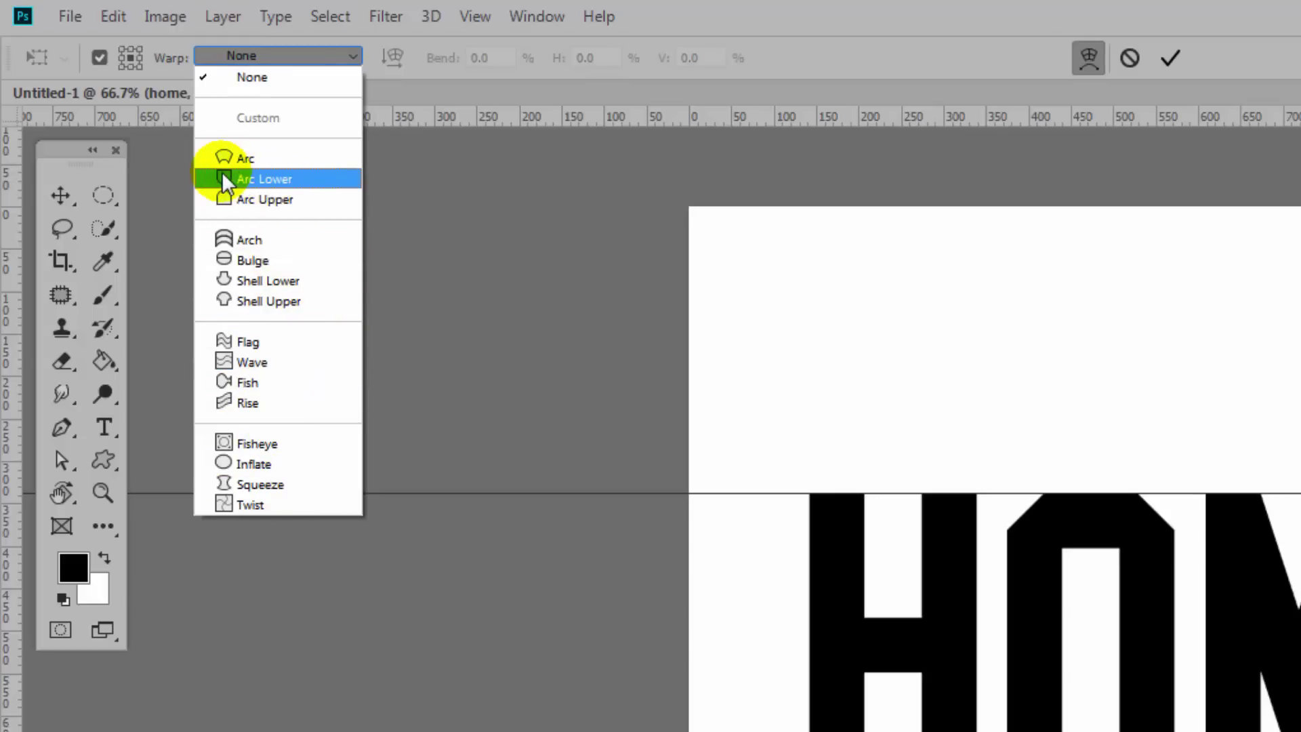
# Step: Apply Arc Lower at 50% bend, reset vertical distortion to 0, and raise horizontal distortion
pyautogui.click(275, 177)
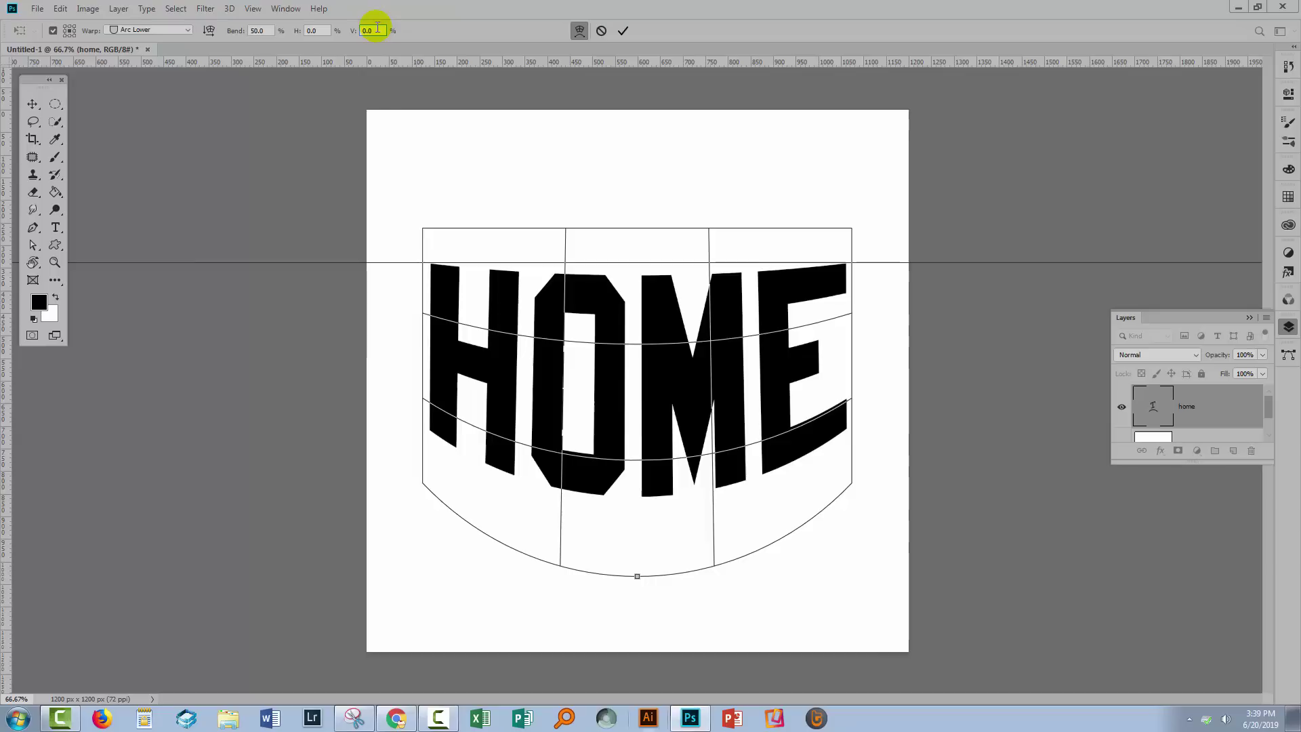
pyautogui.press('Up')
pyautogui.press('Up')
pyautogui.press('Up')
pyautogui.press('Up')
pyautogui.press('Up')
pyautogui.press('Up')
pyautogui.press('Up')
pyautogui.press('Up')
pyautogui.press('Up')
pyautogui.press('Up')
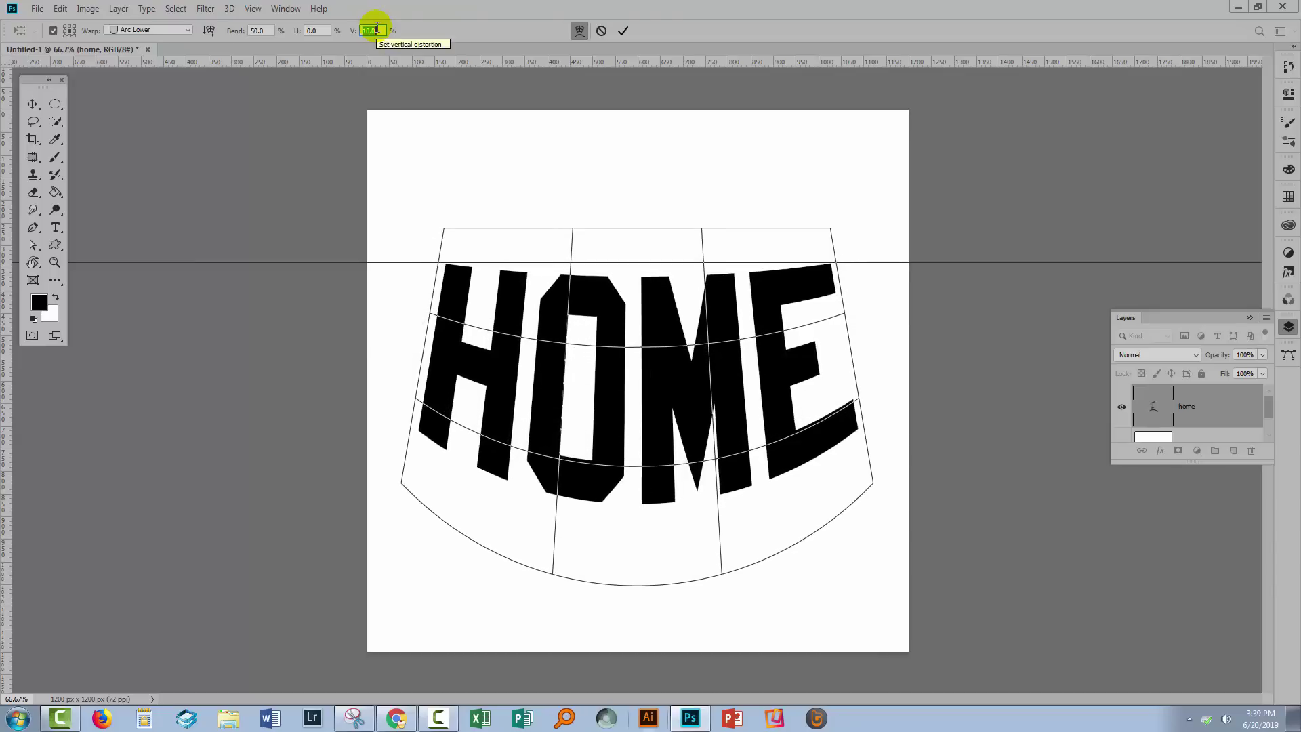
pyautogui.press('Up')
pyautogui.press('Up')
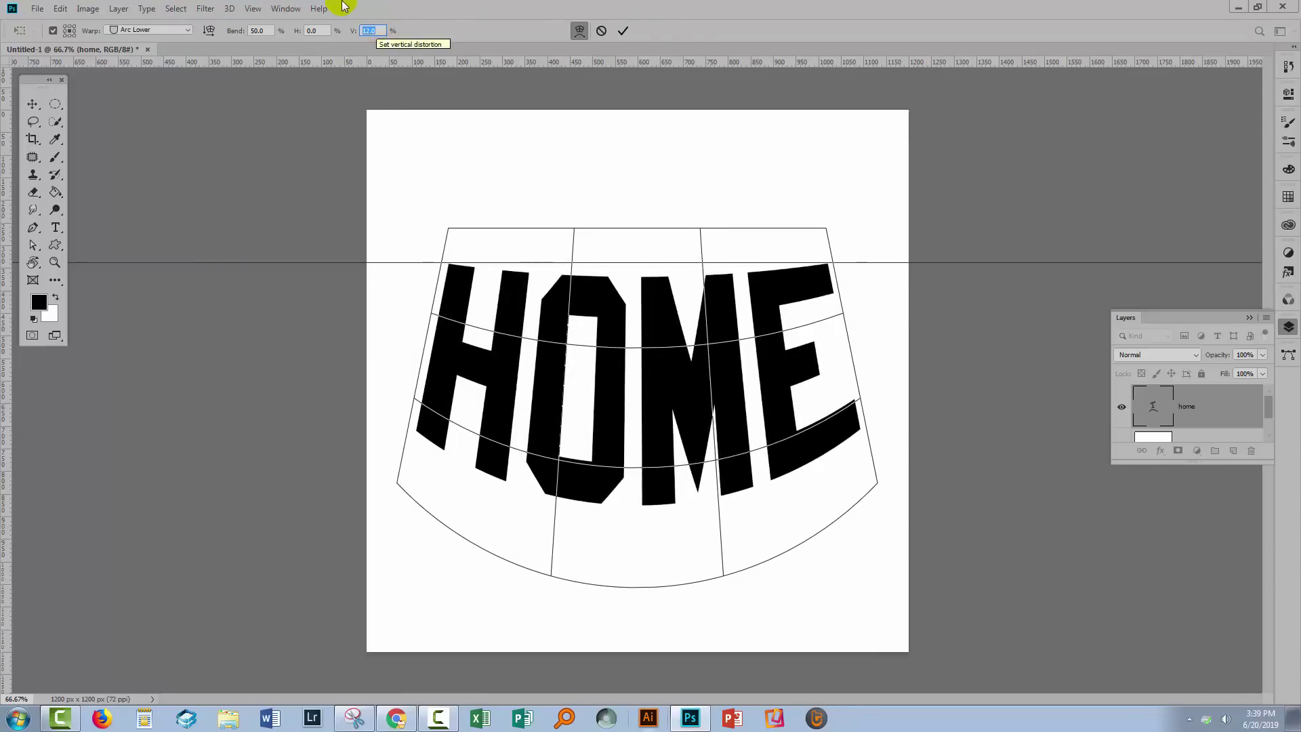
pyautogui.write('0')
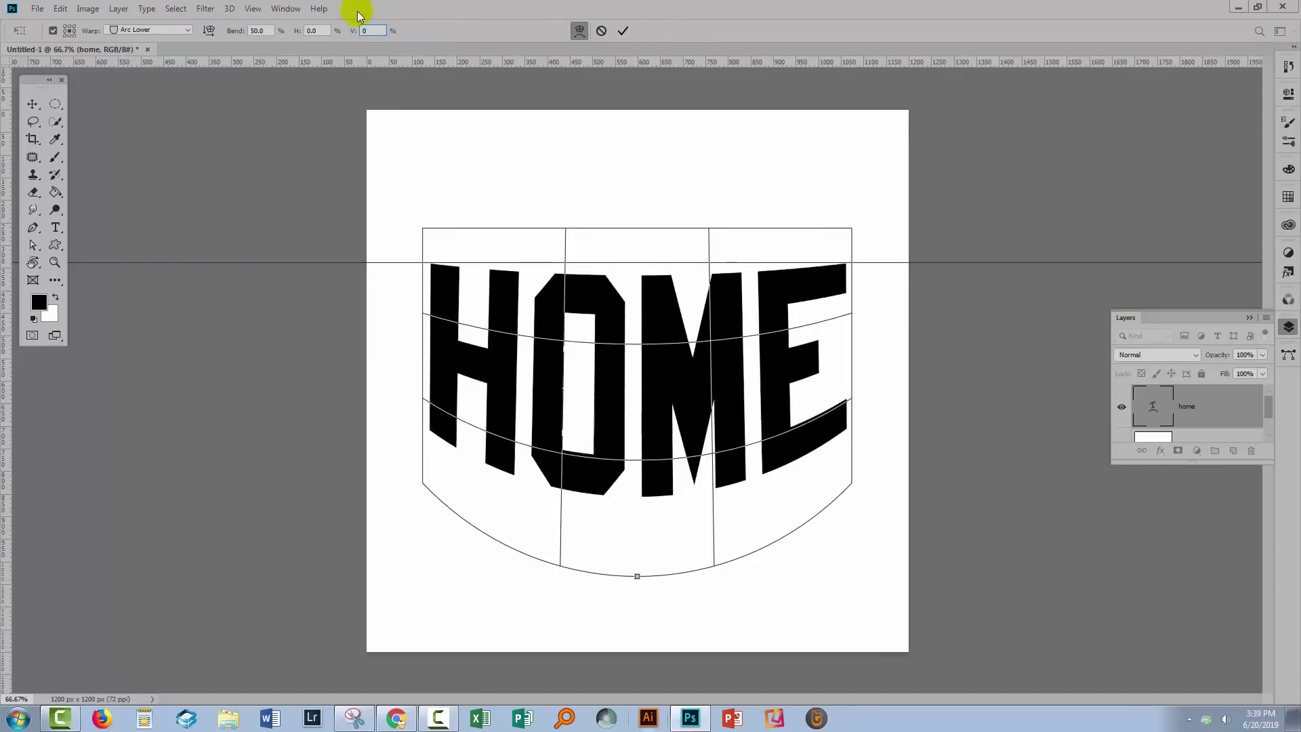
pyautogui.click(293, 31)
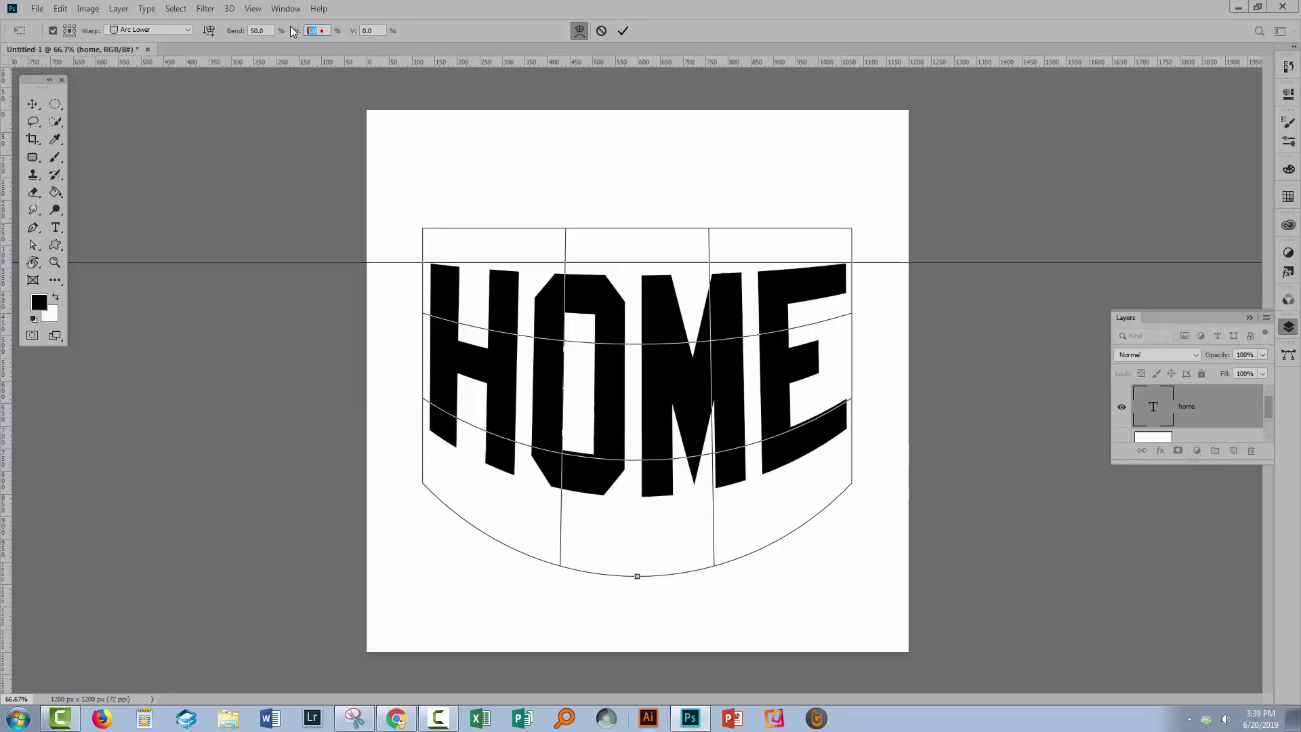
pyautogui.click(294, 31)
pyautogui.press('Up')
pyautogui.press('Up')
pyautogui.press('Up')
pyautogui.press('Up')
pyautogui.press('Up')
pyautogui.press('Up')
pyautogui.press('Up')
pyautogui.press('Up')
pyautogui.press('Up')
pyautogui.press('Up')
pyautogui.press('Up')
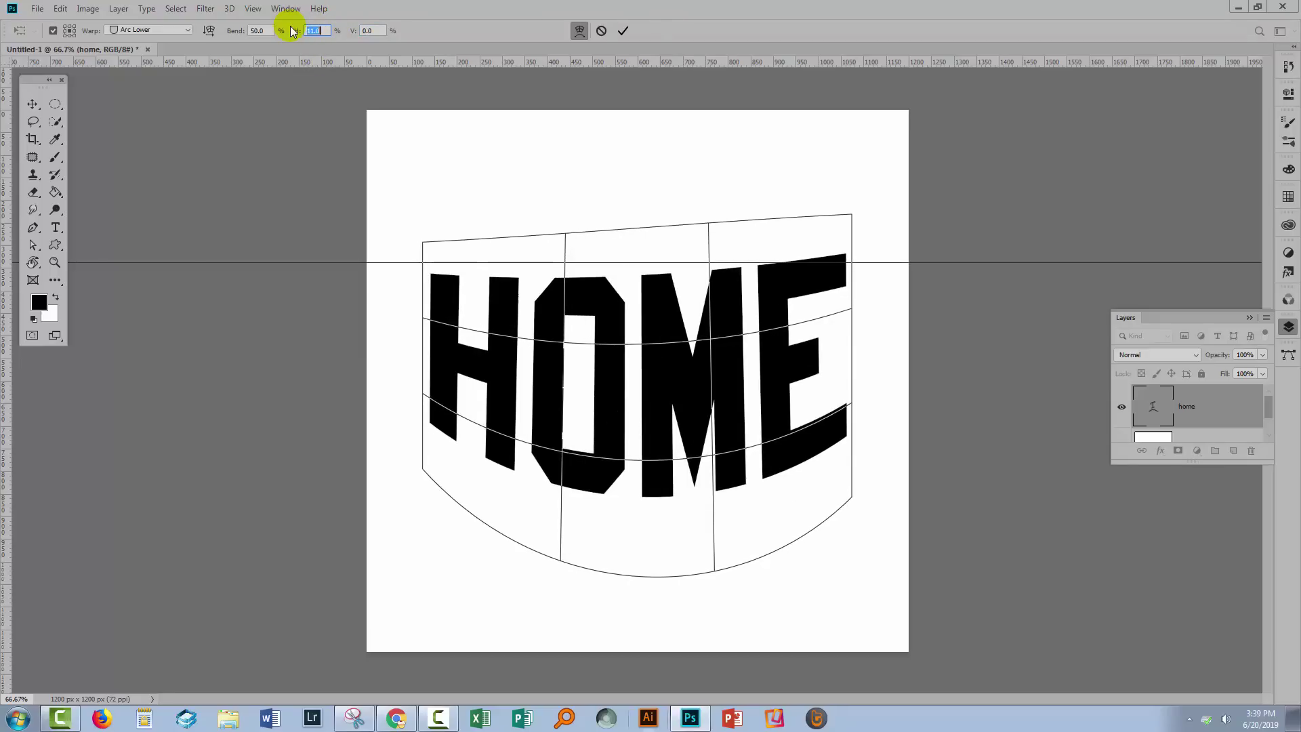
pyautogui.press('Up')
pyautogui.press('Up')
pyautogui.press('Up')
pyautogui.press('Up')
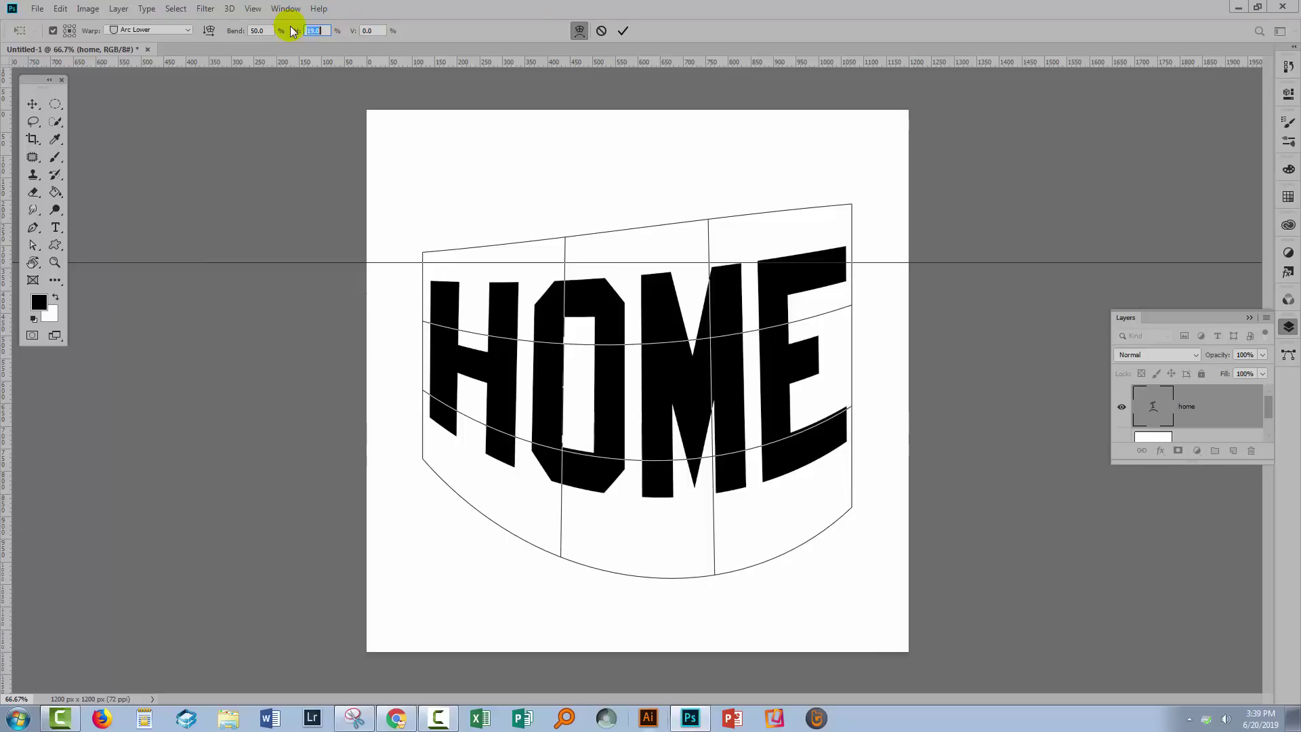
# Step: Zero the horizontal distortion, set the Arc Lower bend to -32%, and commit the warp
pyautogui.write('0')
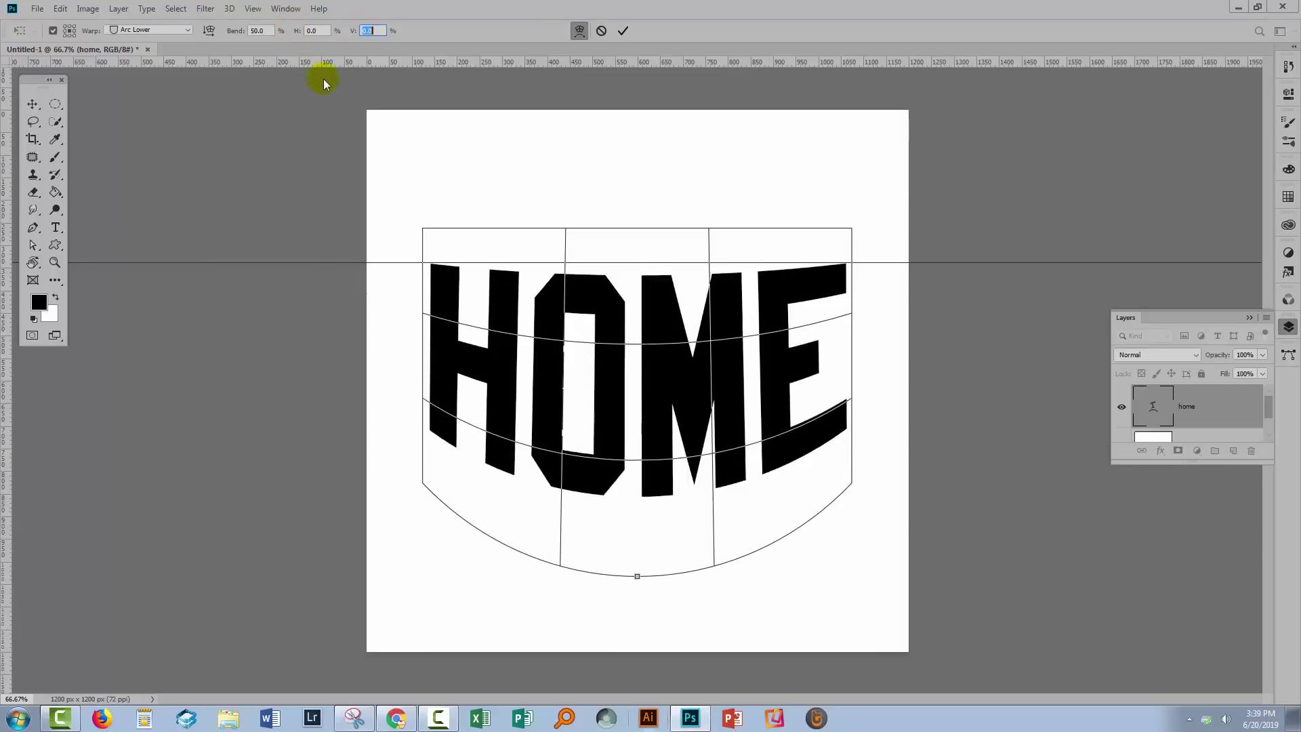
pyautogui.click(479, 177)
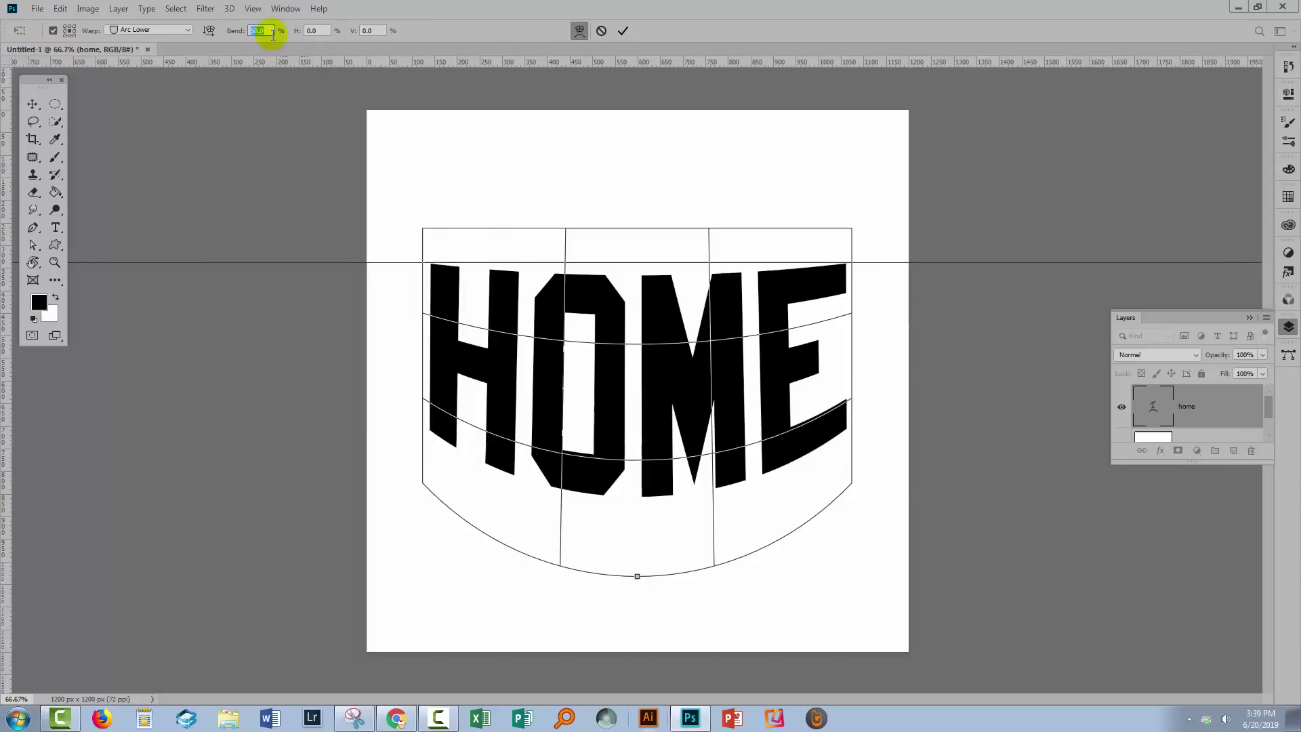
pyautogui.write('0')
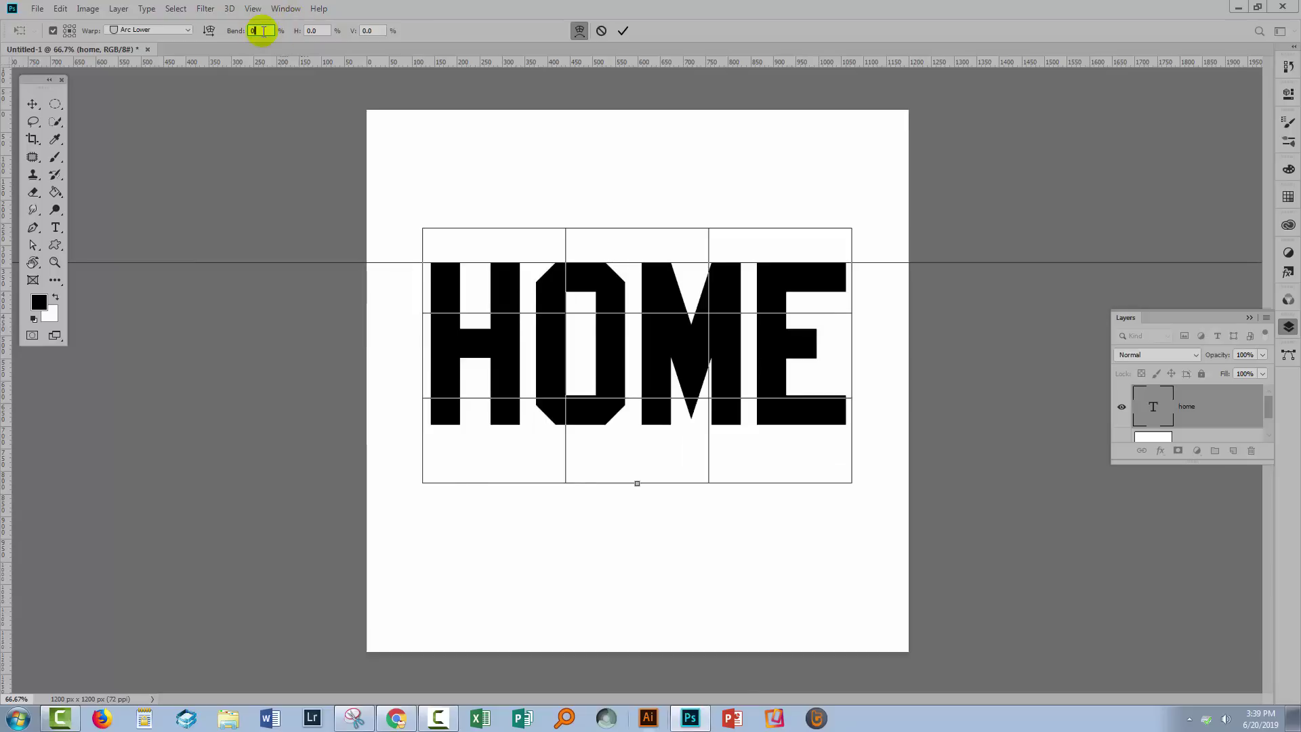
pyautogui.press('Up')
pyautogui.press('Up')
pyautogui.press('Up')
pyautogui.press('Up')
pyautogui.press('Up')
pyautogui.press('Up')
pyautogui.press('Up')
pyautogui.press('Up')
pyautogui.press('Up')
pyautogui.press('Up')
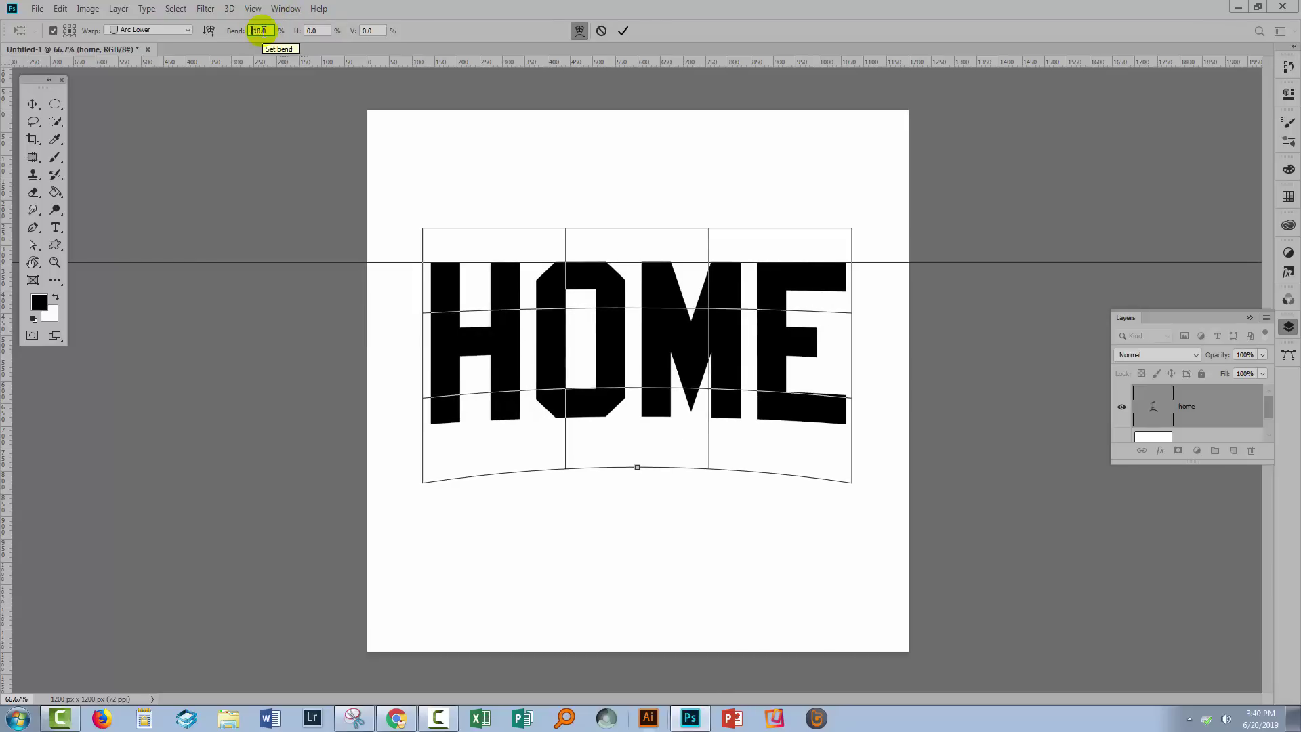
pyautogui.press('Up')
pyautogui.press('Up')
pyautogui.press('Up')
pyautogui.press('Up')
pyautogui.press('Up')
pyautogui.press('Up')
pyautogui.press('Up')
pyautogui.press('Up')
pyautogui.press('Up')
pyautogui.press('Up')
pyautogui.press('Up')
pyautogui.press('Up')
pyautogui.press('Up')
pyautogui.press('Up')
pyautogui.press('Up')
pyautogui.press('Up')
pyautogui.press('Up')
pyautogui.press('Up')
pyautogui.press('Up')
pyautogui.press('Up')
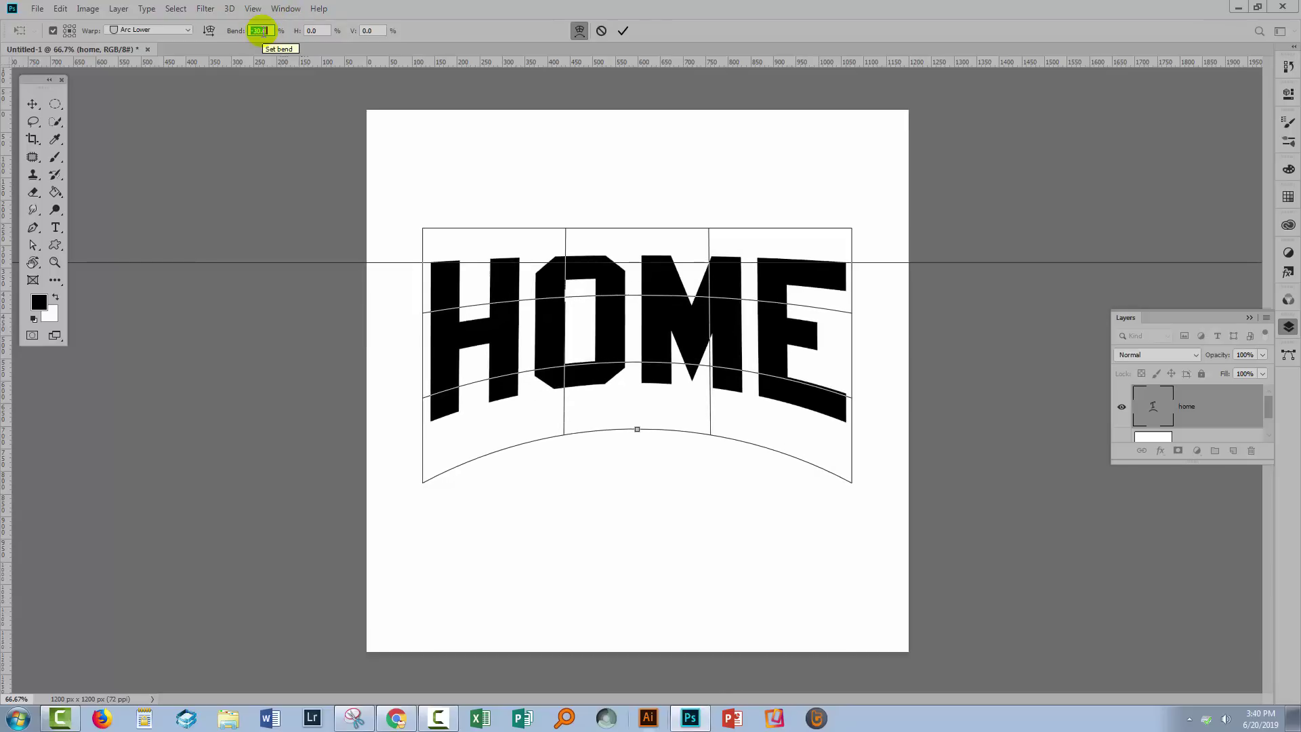
pyautogui.press('Up')
pyautogui.press('Up')
pyautogui.press('Up')
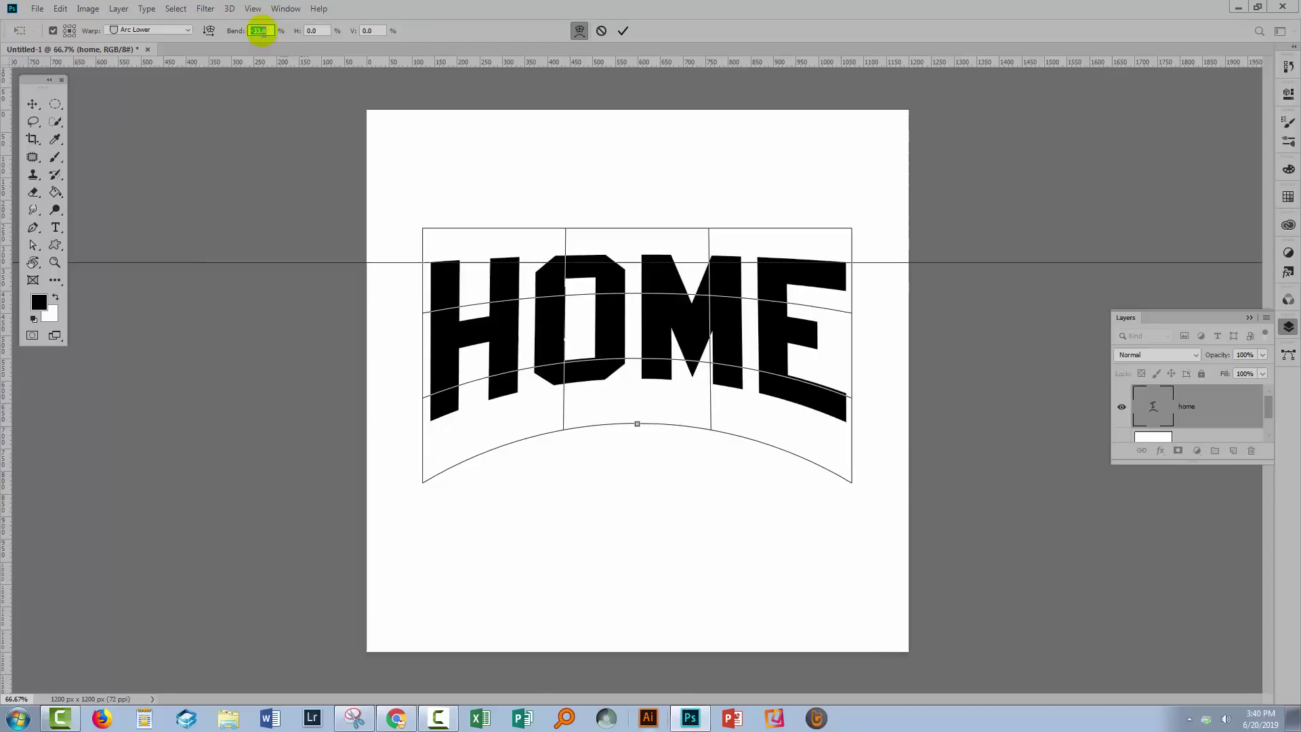
pyautogui.press('Down')
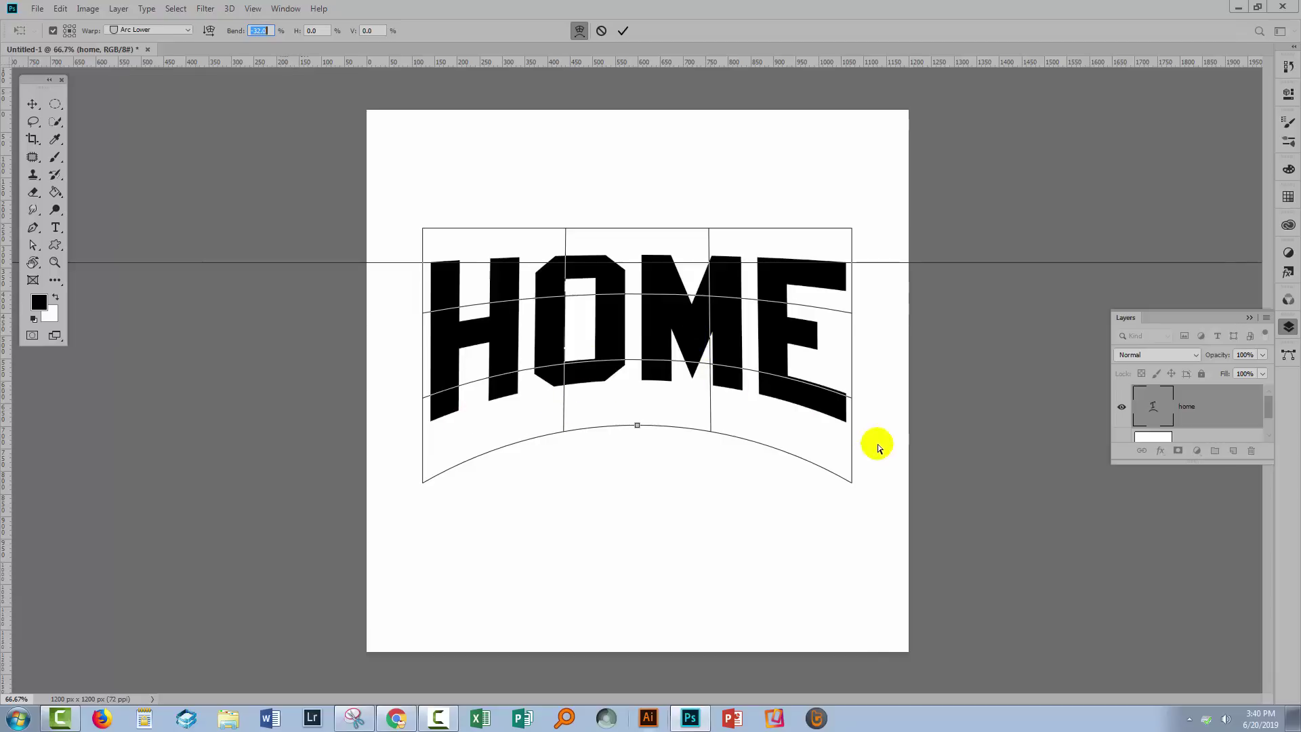
pyautogui.click(623, 31)
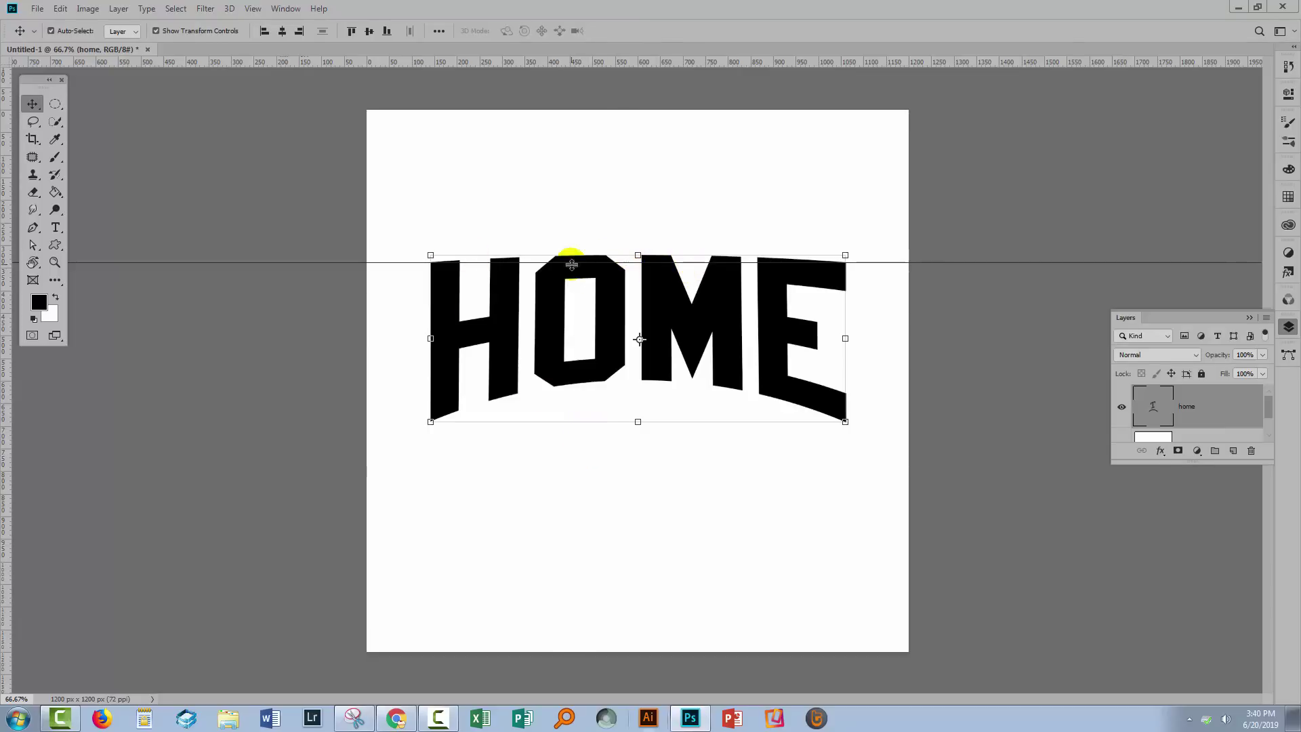
pyautogui.click(60, 8)
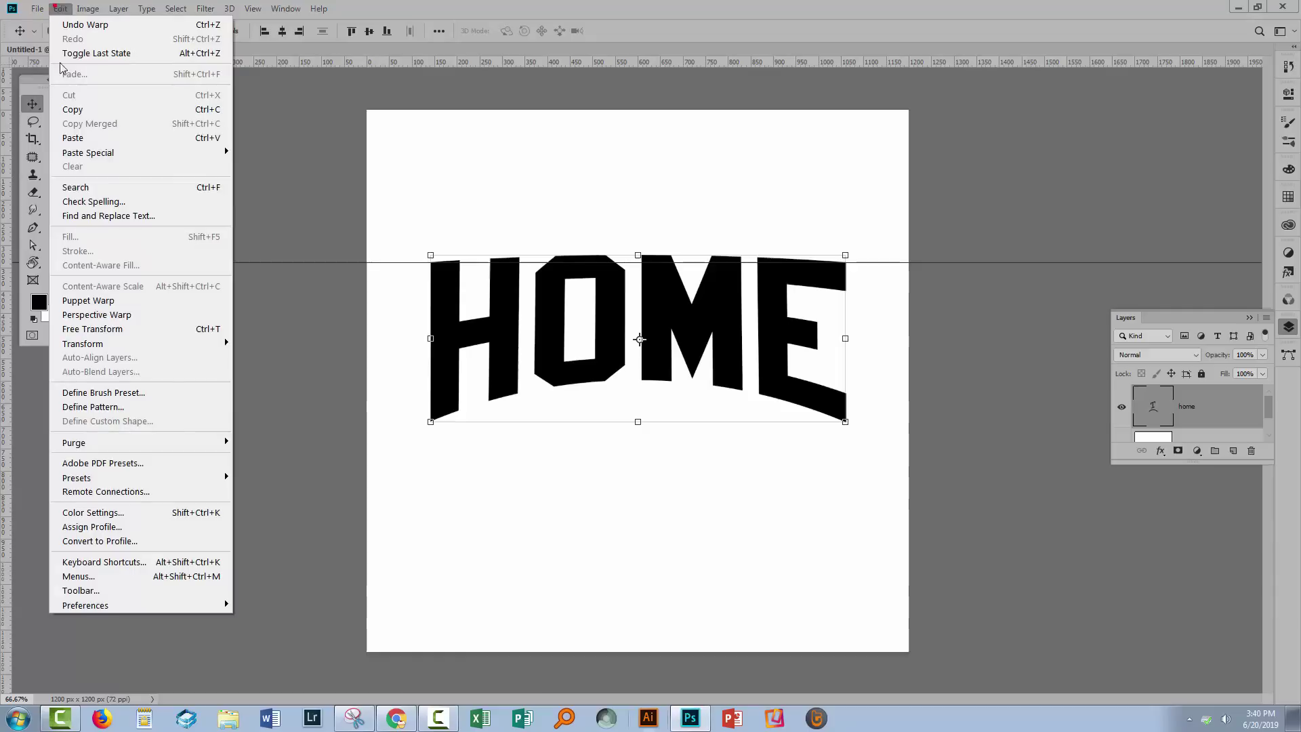
pyautogui.moveTo(99, 344)
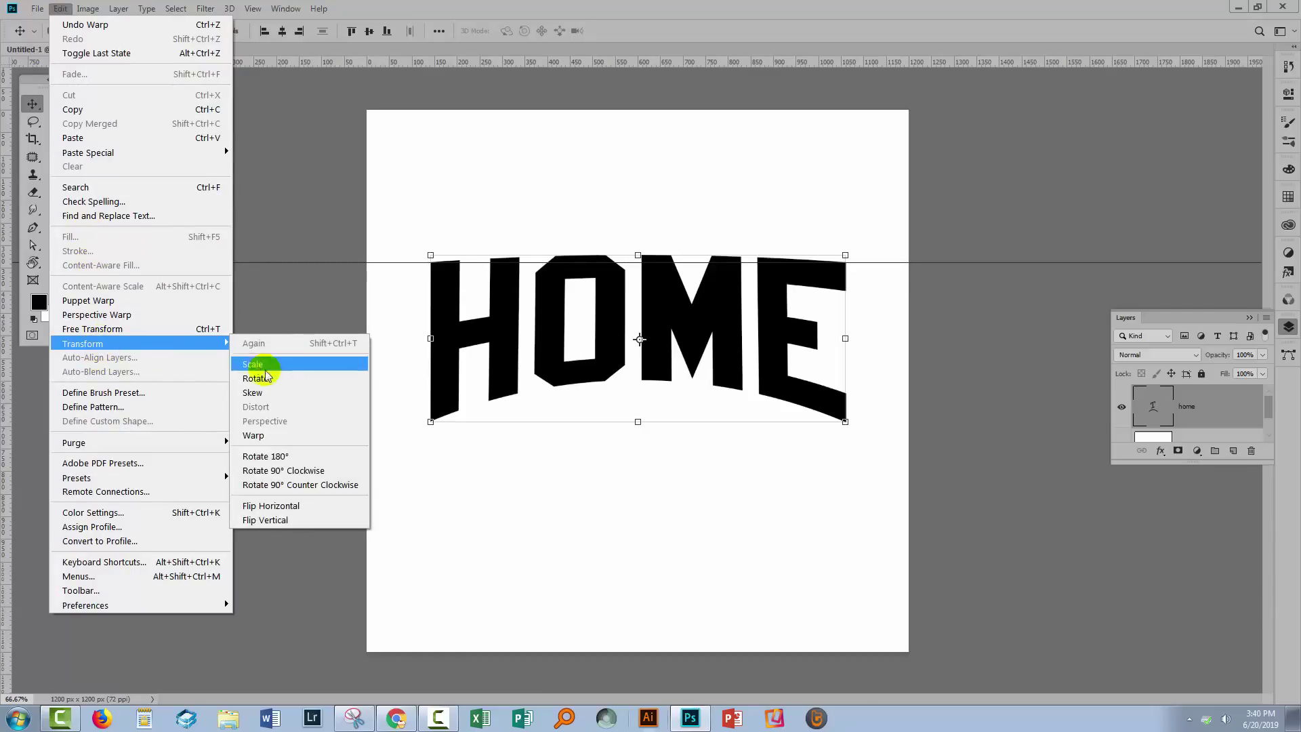
pyautogui.click(282, 436)
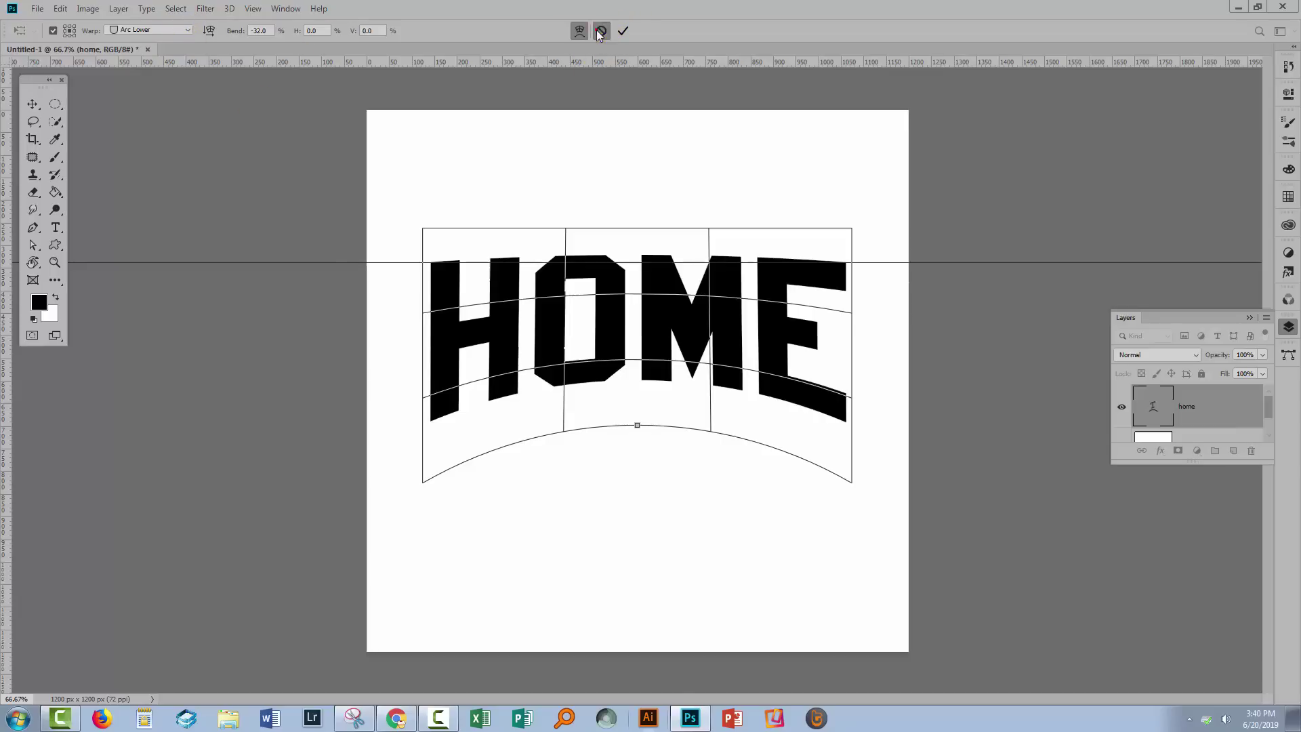
pyautogui.click(620, 31)
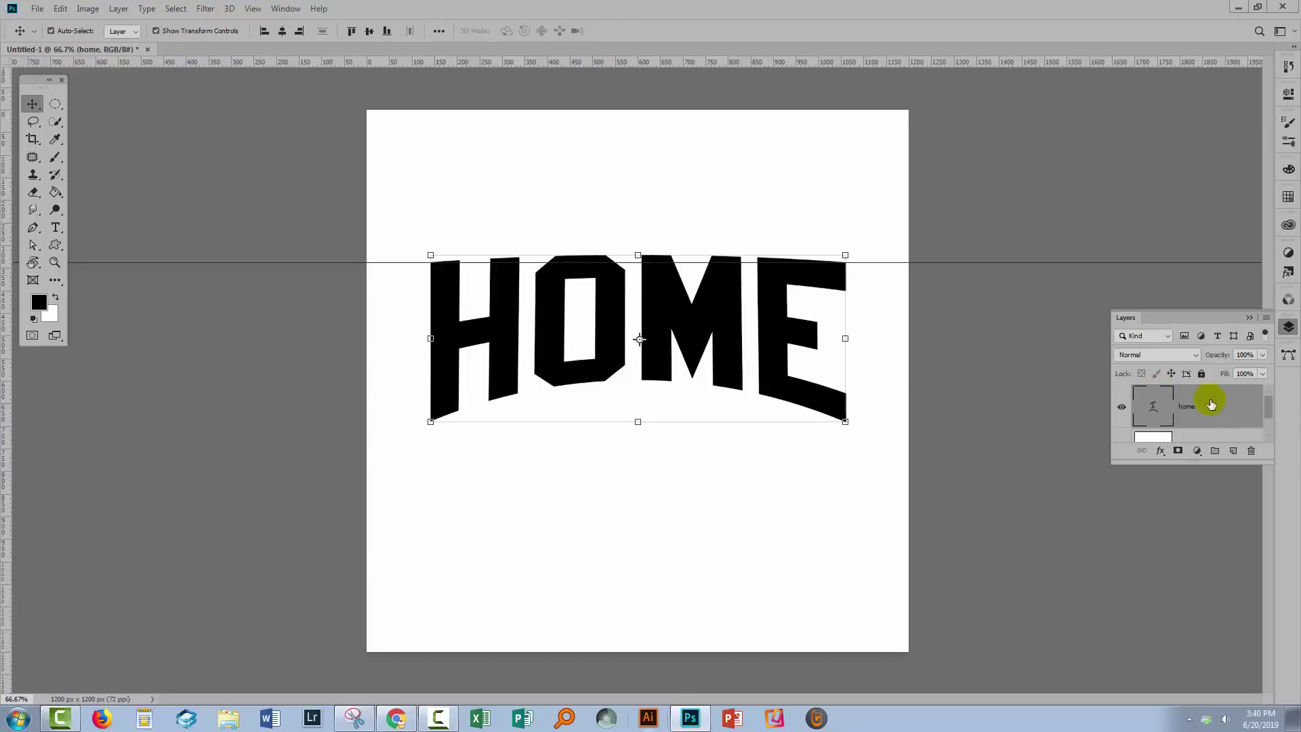
# Step: Enlarge the Layers panel and convert the home text layer to a Smart Object
pyautogui.moveTo(1192, 461); pyautogui.dragTo(1191, 565)
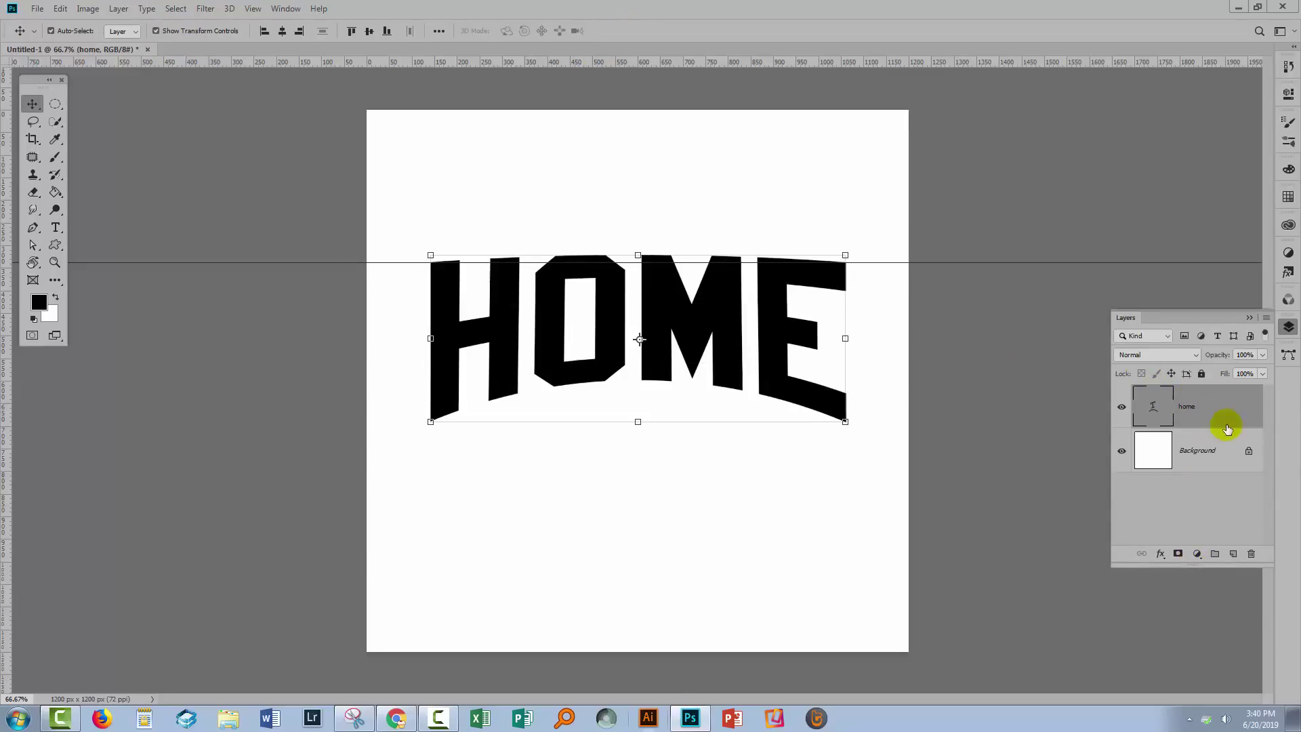
pyautogui.rightClick(1197, 405)
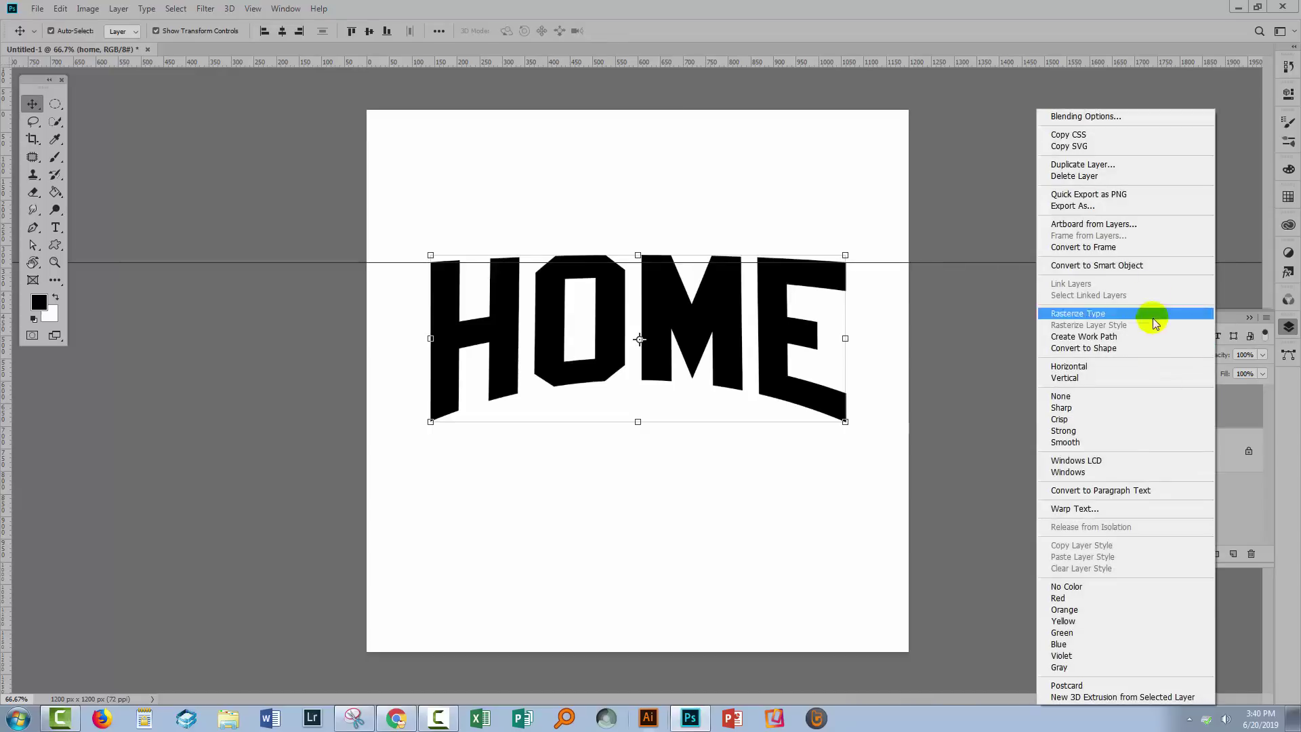
pyautogui.click(1144, 267)
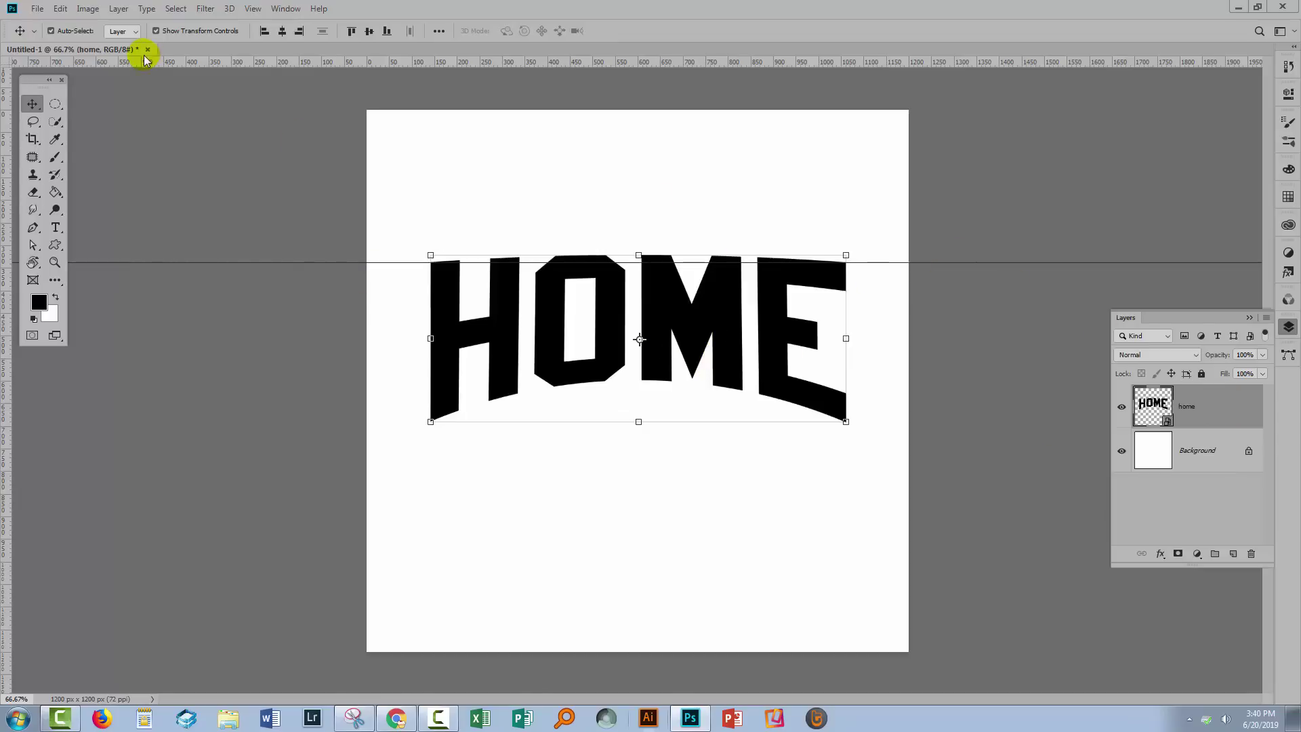
pyautogui.click(60, 9)
# Step: Start a new warp on the HOME smart object using the Arc Upper style
pyautogui.moveTo(100, 347)
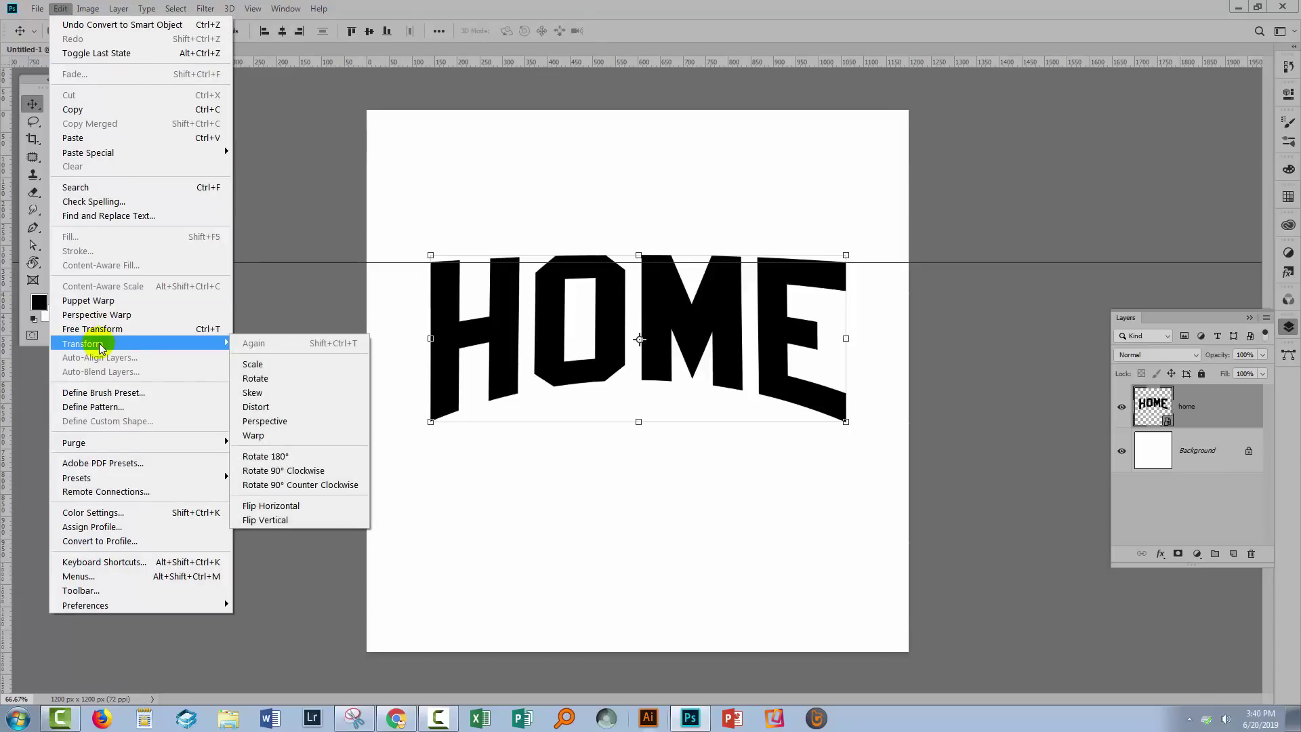
pyautogui.click(257, 429)
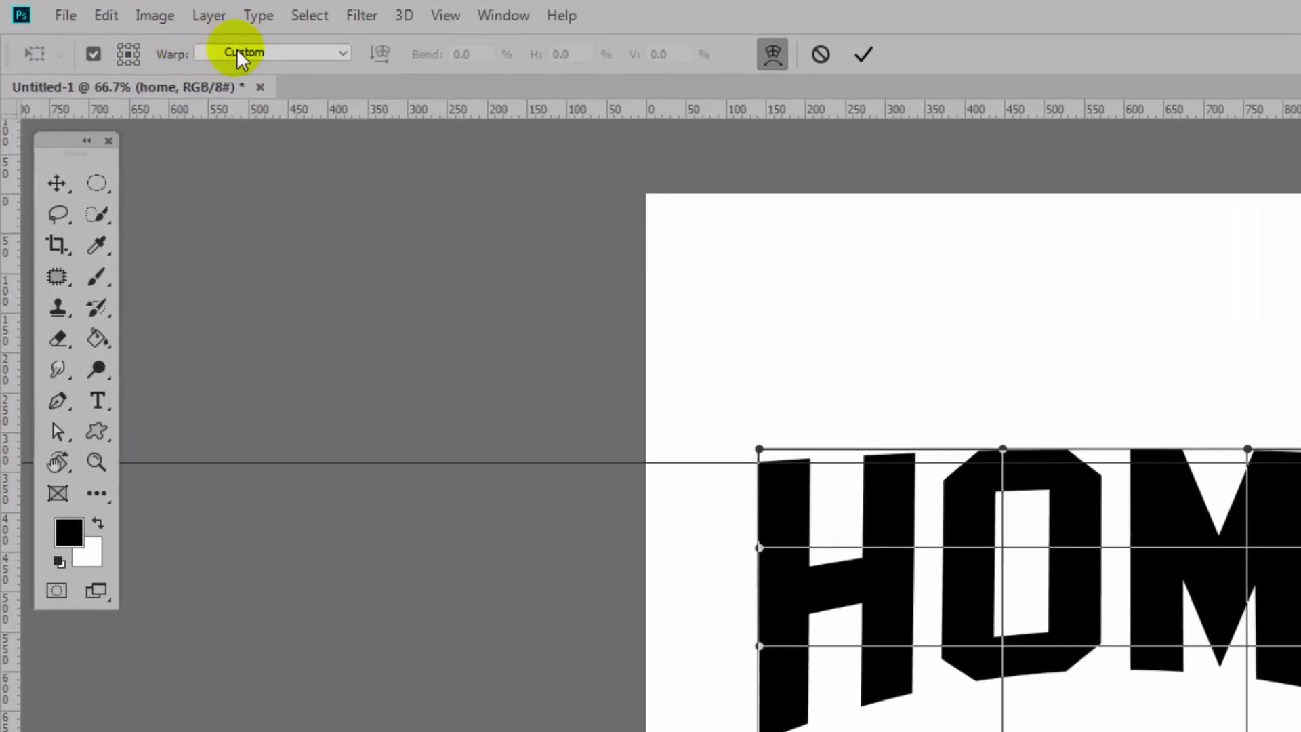
pyautogui.click(238, 52)
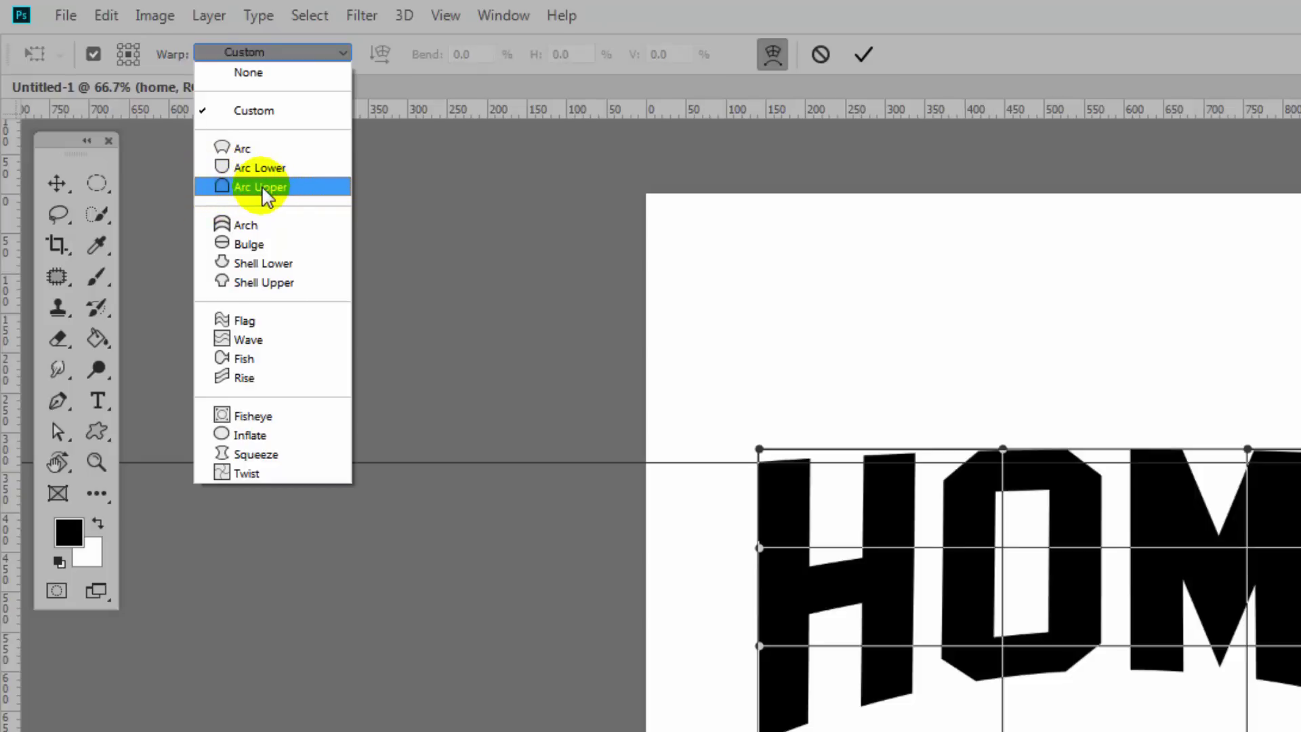
pyautogui.click(264, 194)
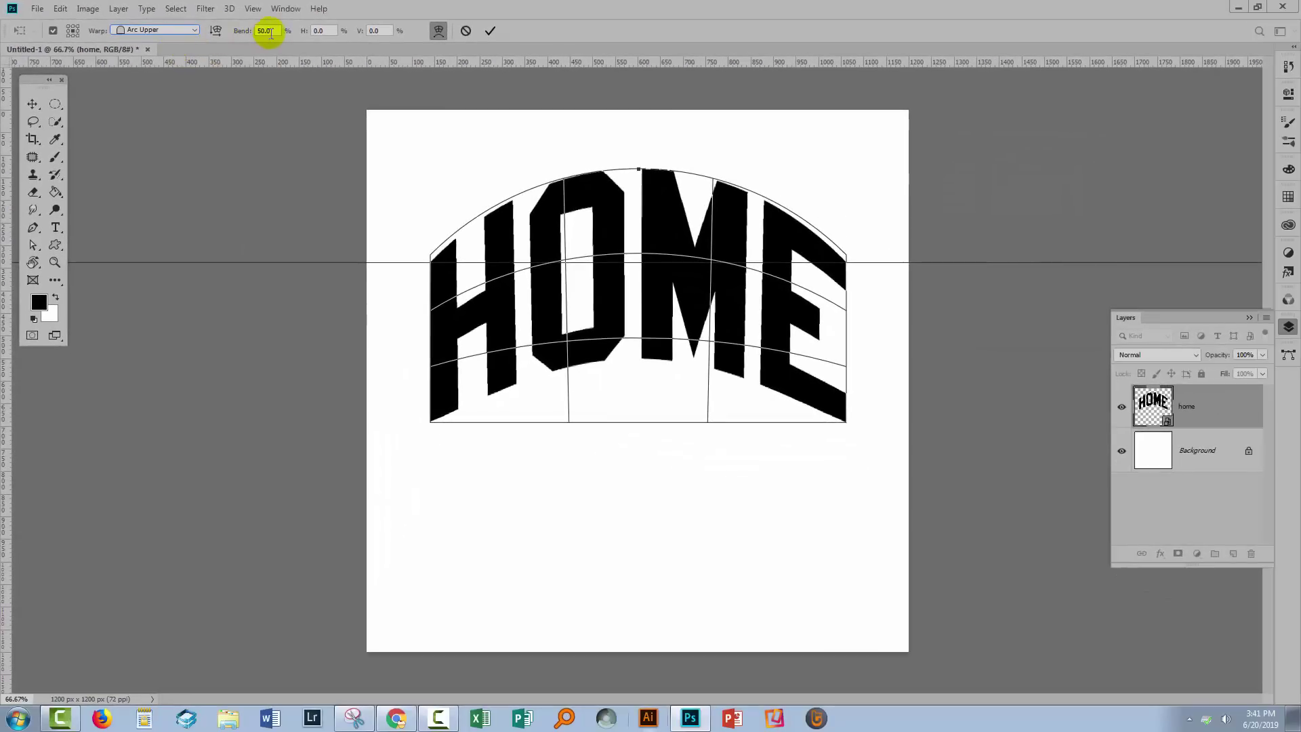
# Step: Set the Arc Upper bend to -4% and commit the warp
pyautogui.click(269, 31)
pyautogui.write('0')
pyautogui.press('Tab')
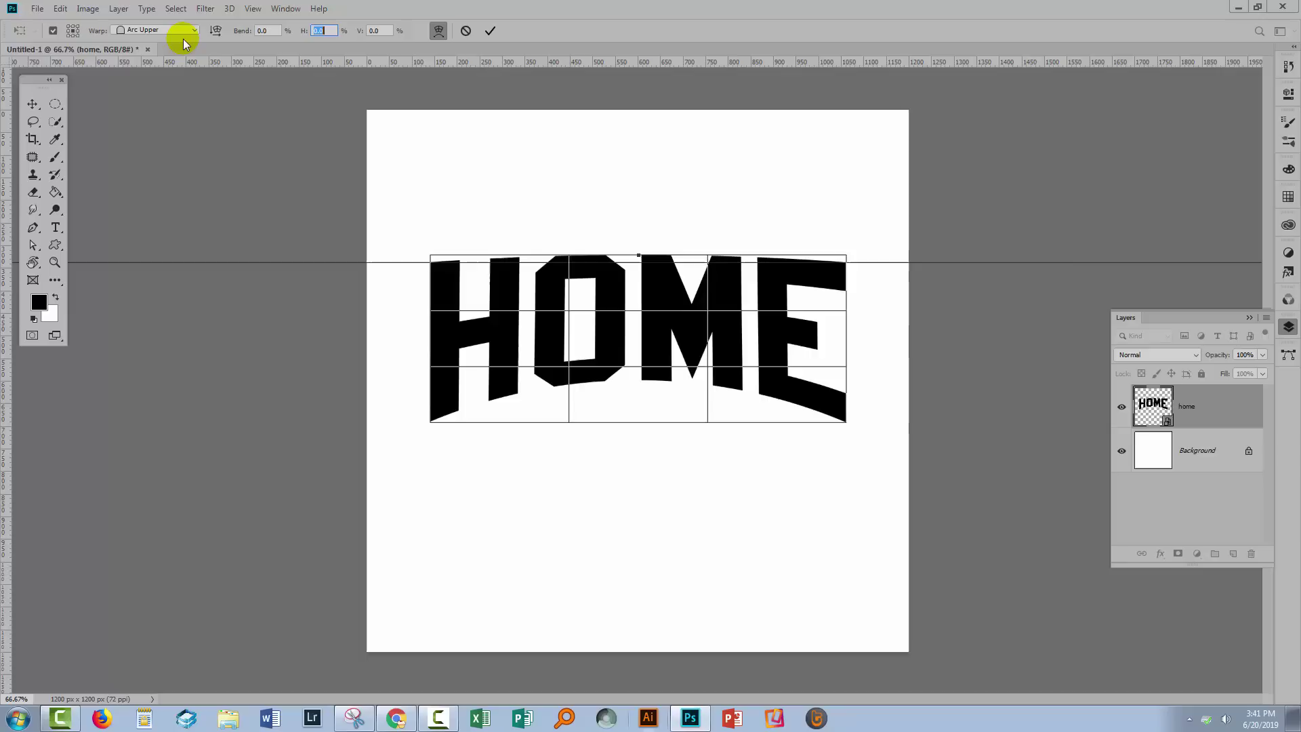
pyautogui.click(274, 30)
pyautogui.press('Down')
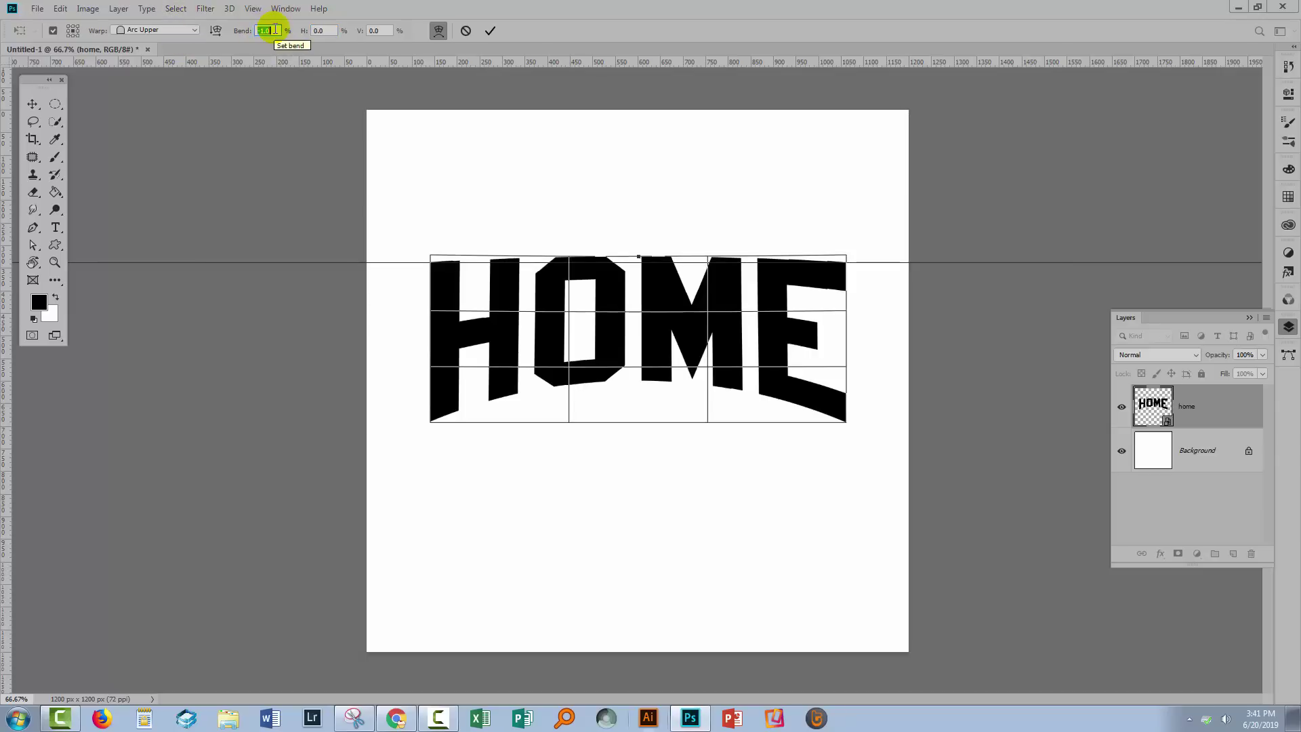
pyautogui.press('Down')
pyautogui.press('Down')
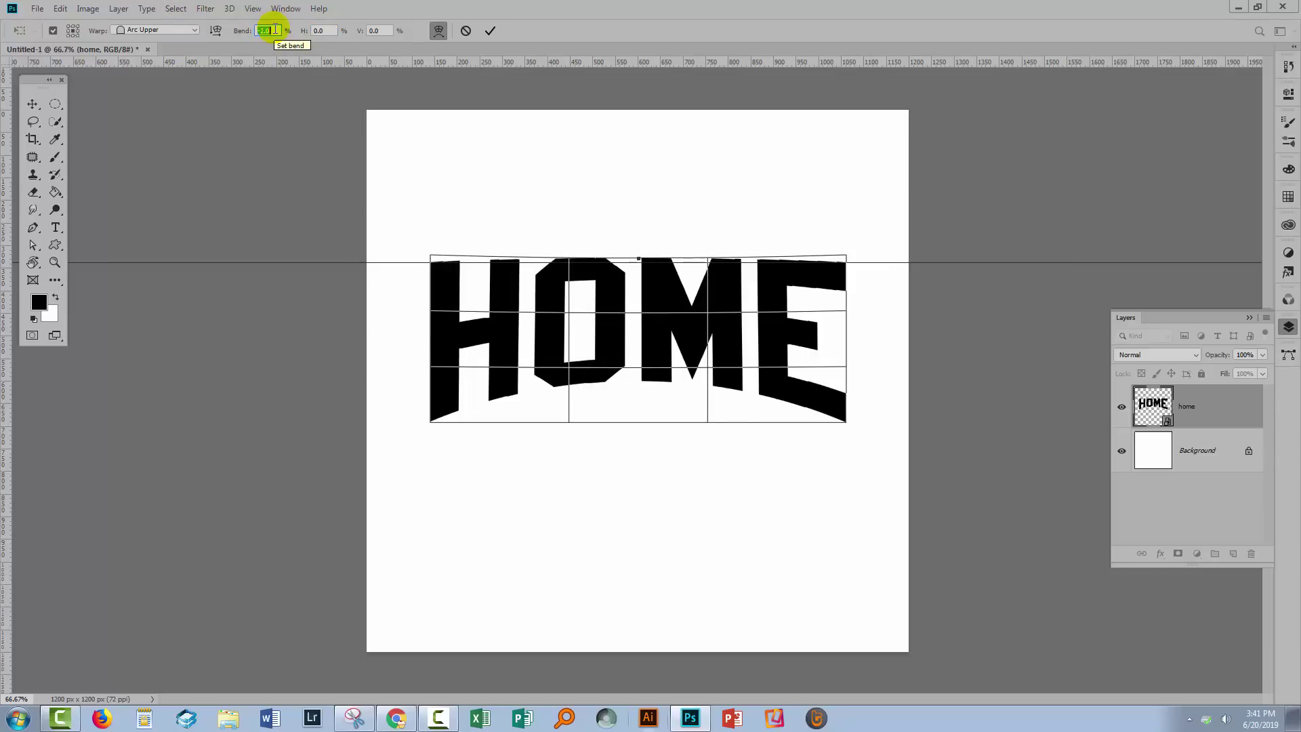
pyautogui.press('Down')
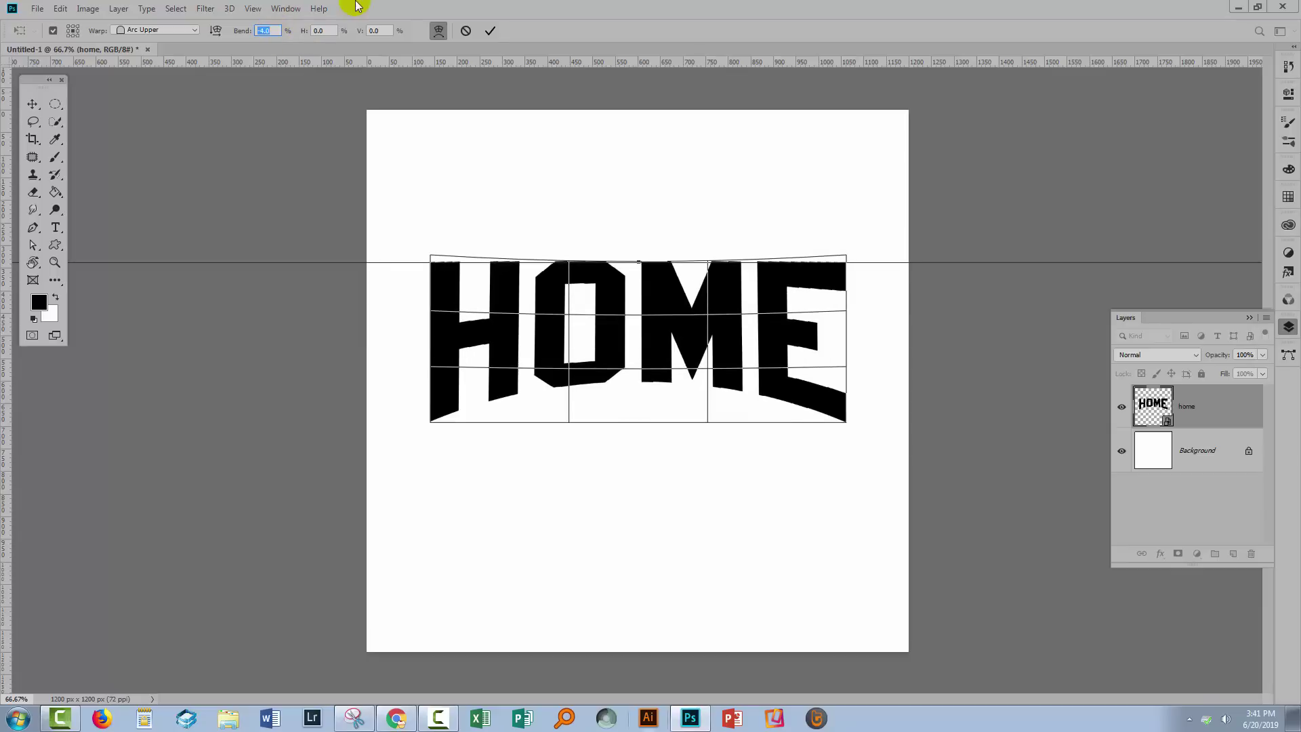
pyautogui.click(489, 30)
pyautogui.click(266, 267)
# Step: Zoom in on HOME and refine the warp bend to about -4.5%
pyautogui.click(55, 262)
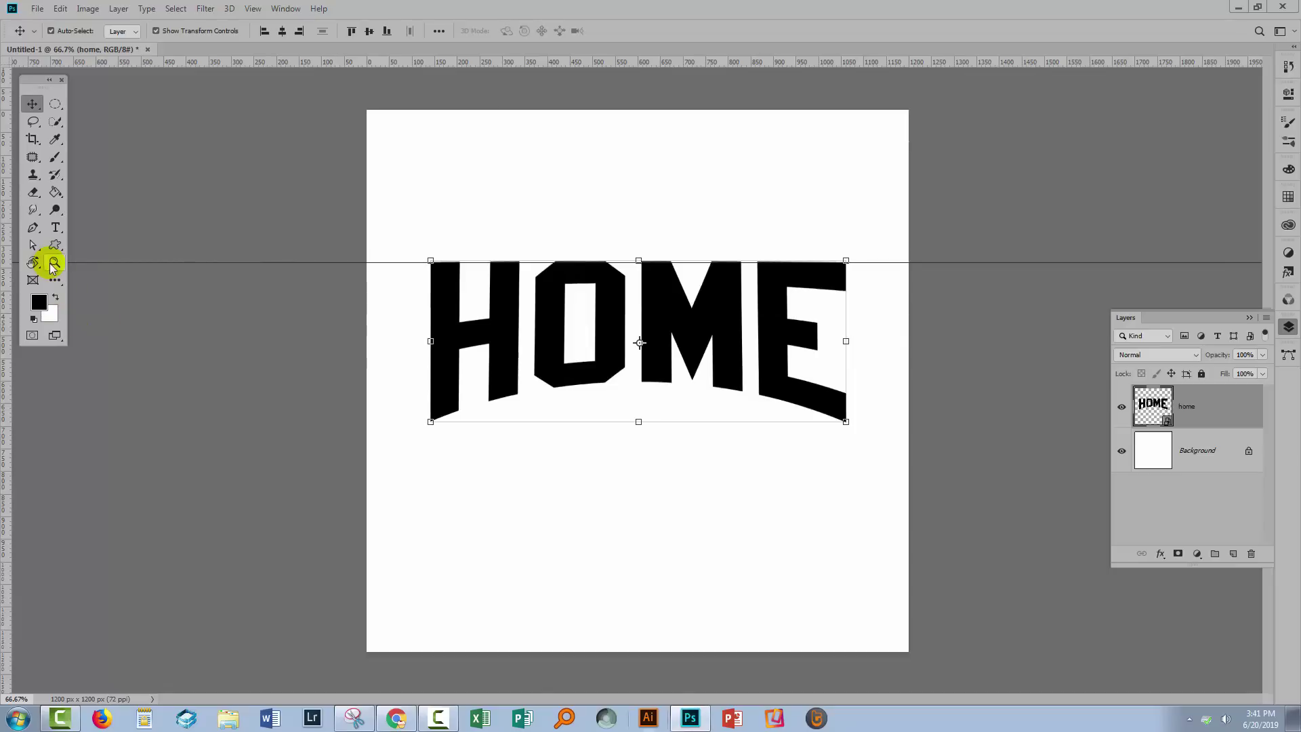
pyautogui.moveTo(543, 247); pyautogui.dragTo(593, 372)
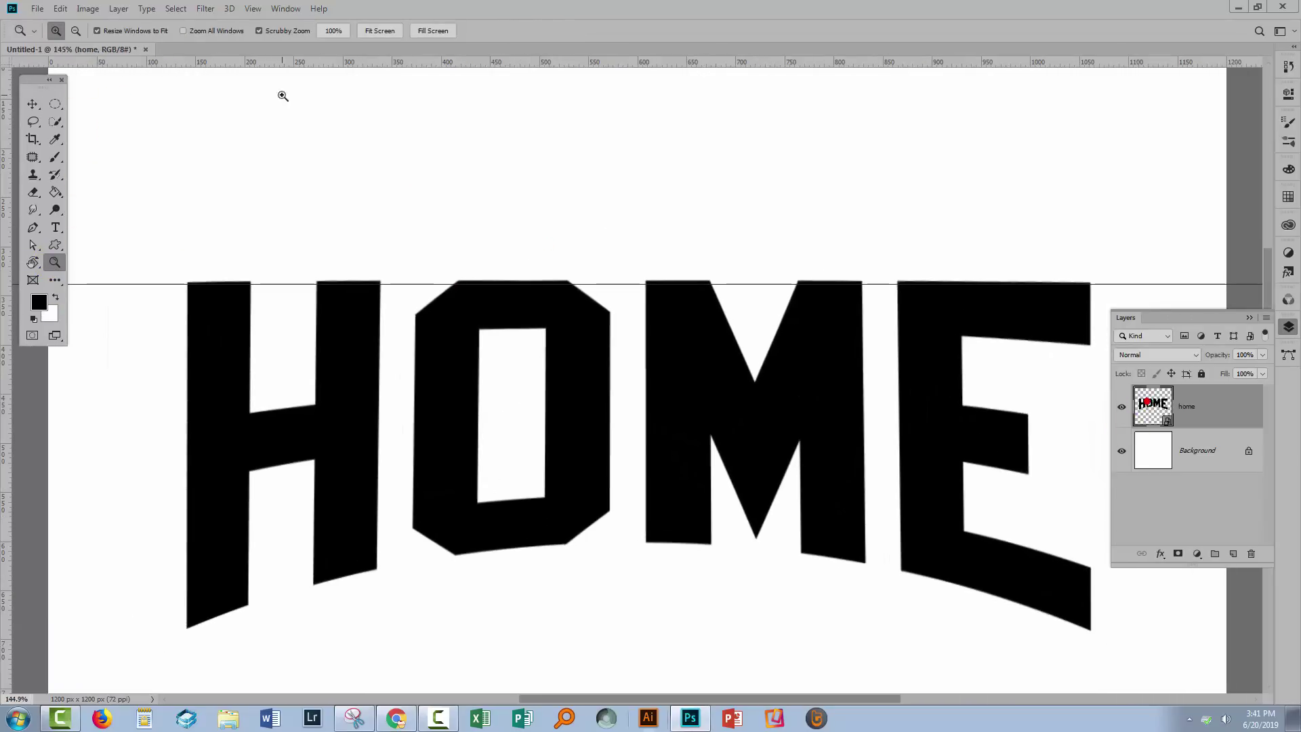
pyautogui.click(59, 8)
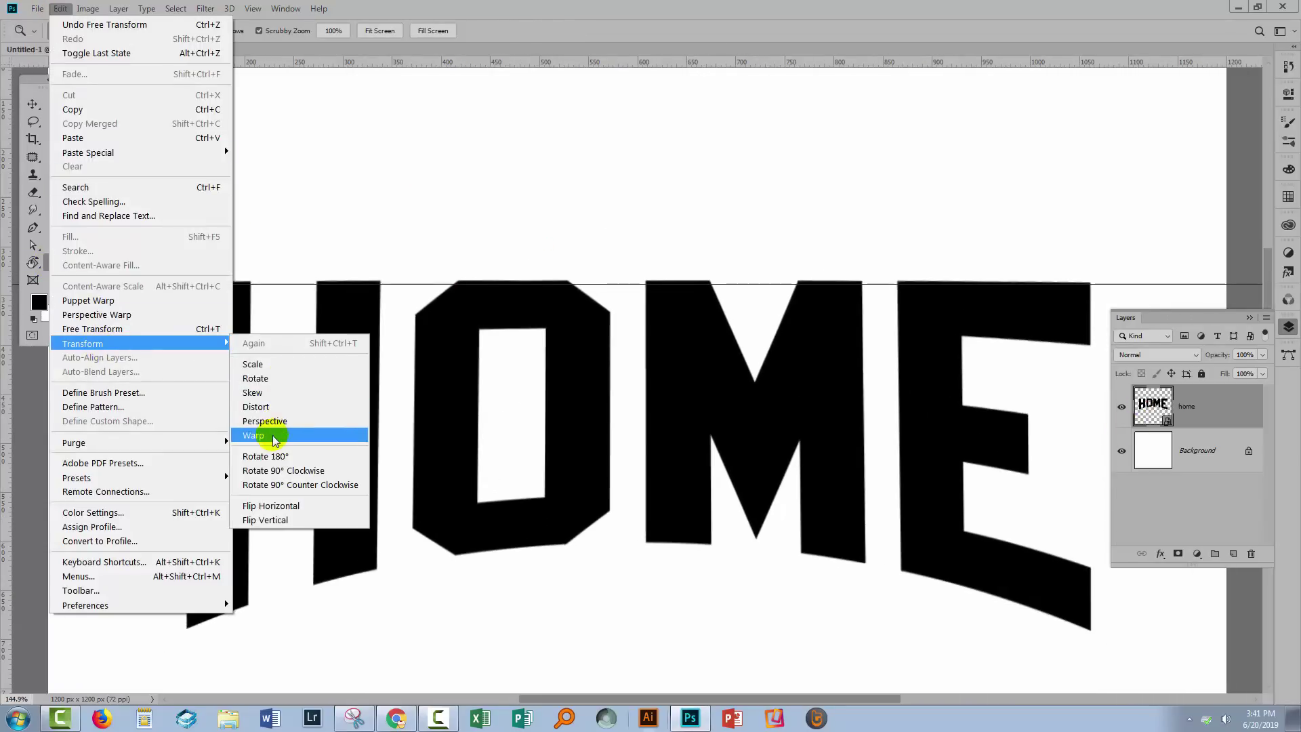
pyautogui.click(258, 430)
pyautogui.click(277, 30)
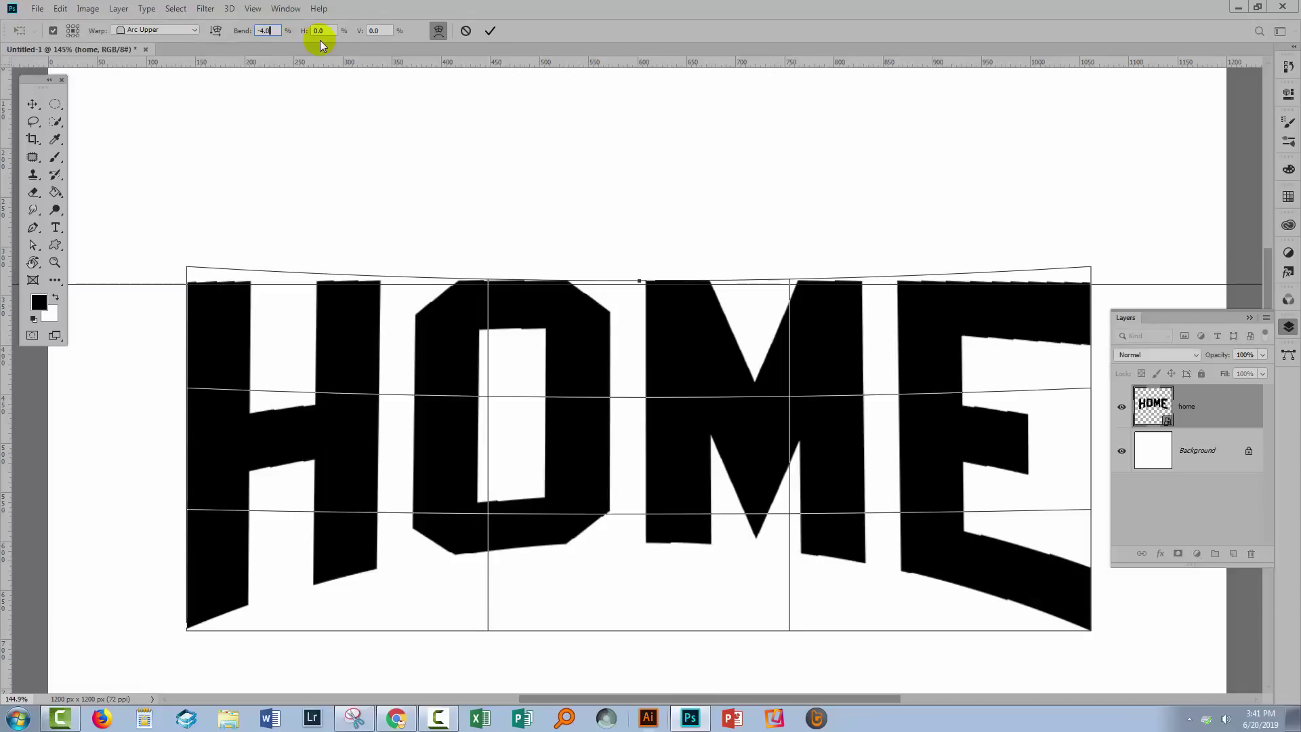
pyautogui.press('Down')
pyautogui.press('Down')
pyautogui.press('Down')
pyautogui.press('Down')
pyautogui.press('Down')
pyautogui.press('Down')
pyautogui.press('Down')
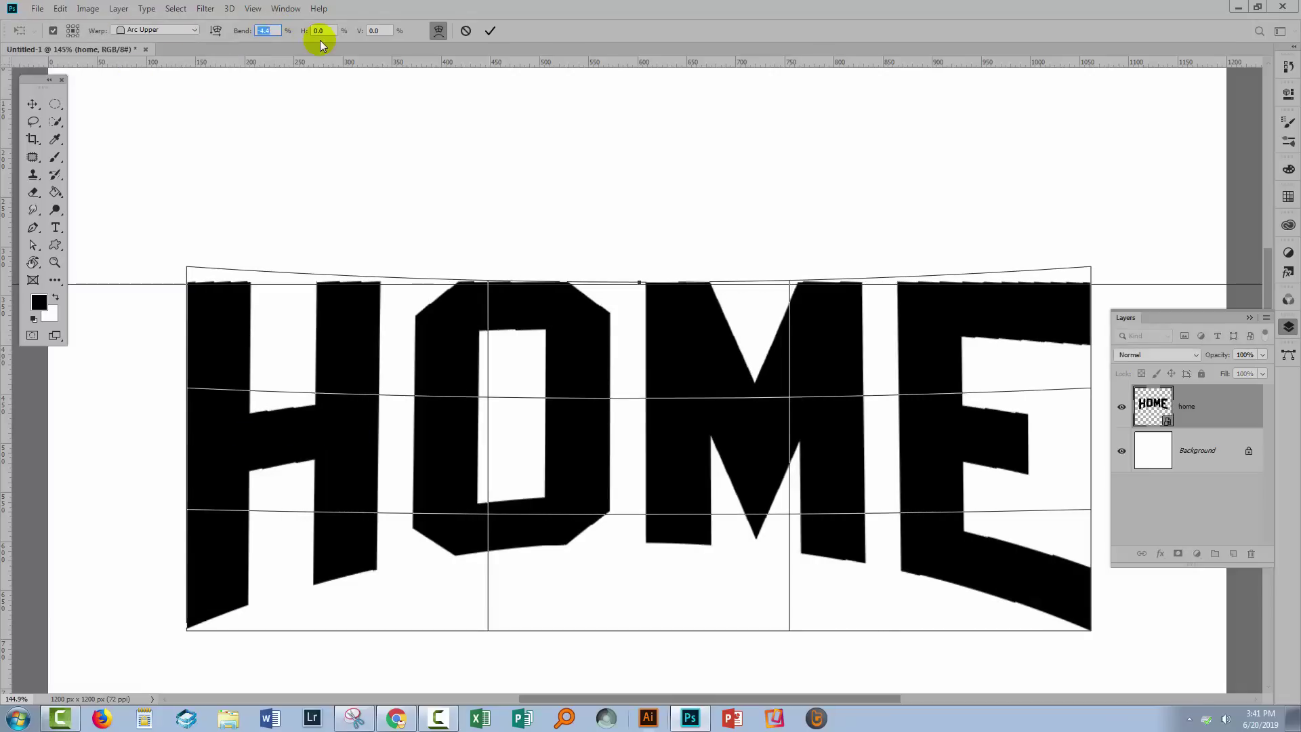
pyautogui.press('Up')
pyautogui.press('Up')
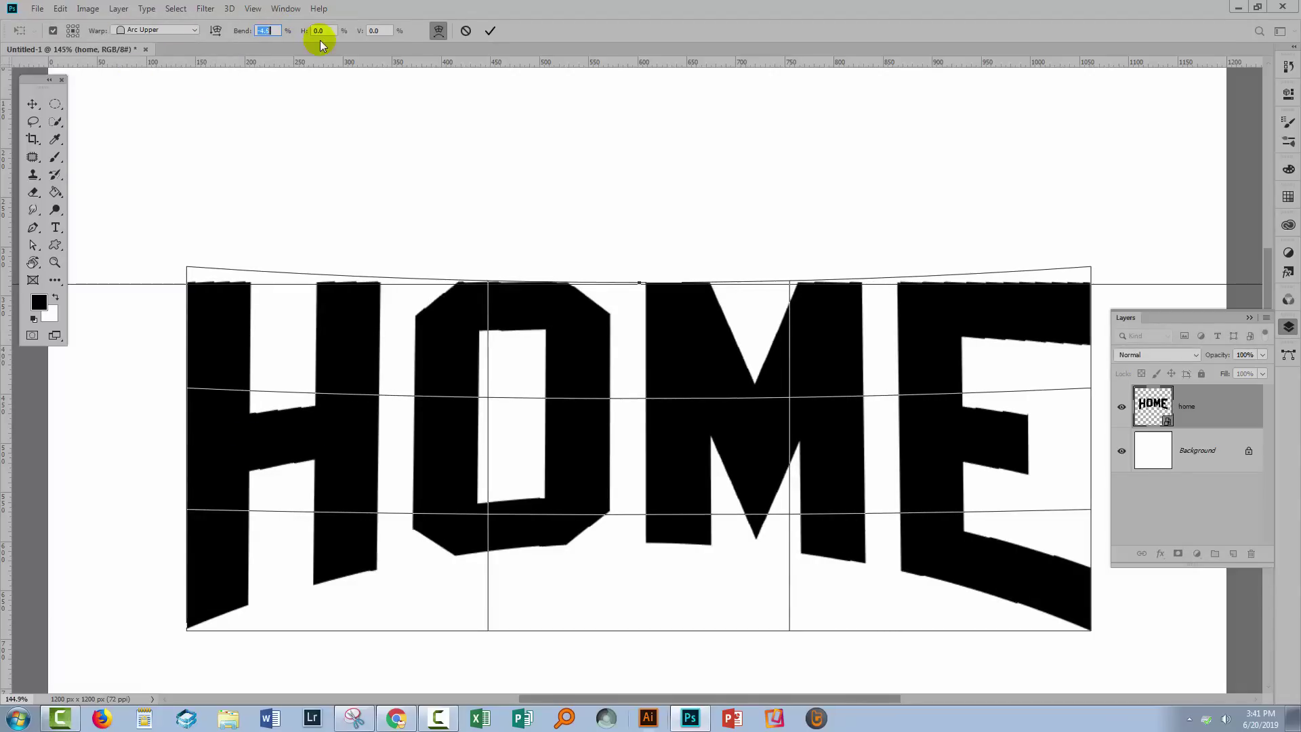
pyautogui.click(490, 30)
# Step: Check the letter tops at 200%, fit the page, clear the guides, and recheck the Etsy reference
pyautogui.press('z')
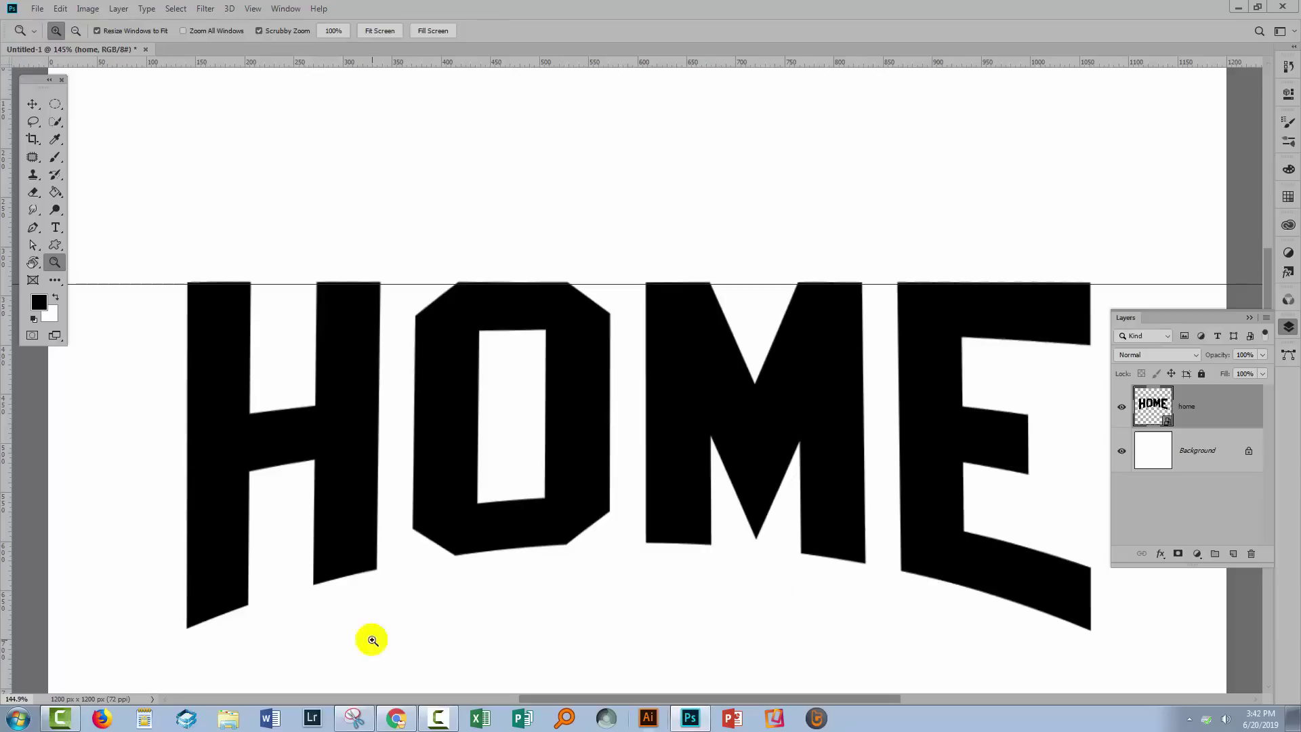
pyautogui.click(568, 238)
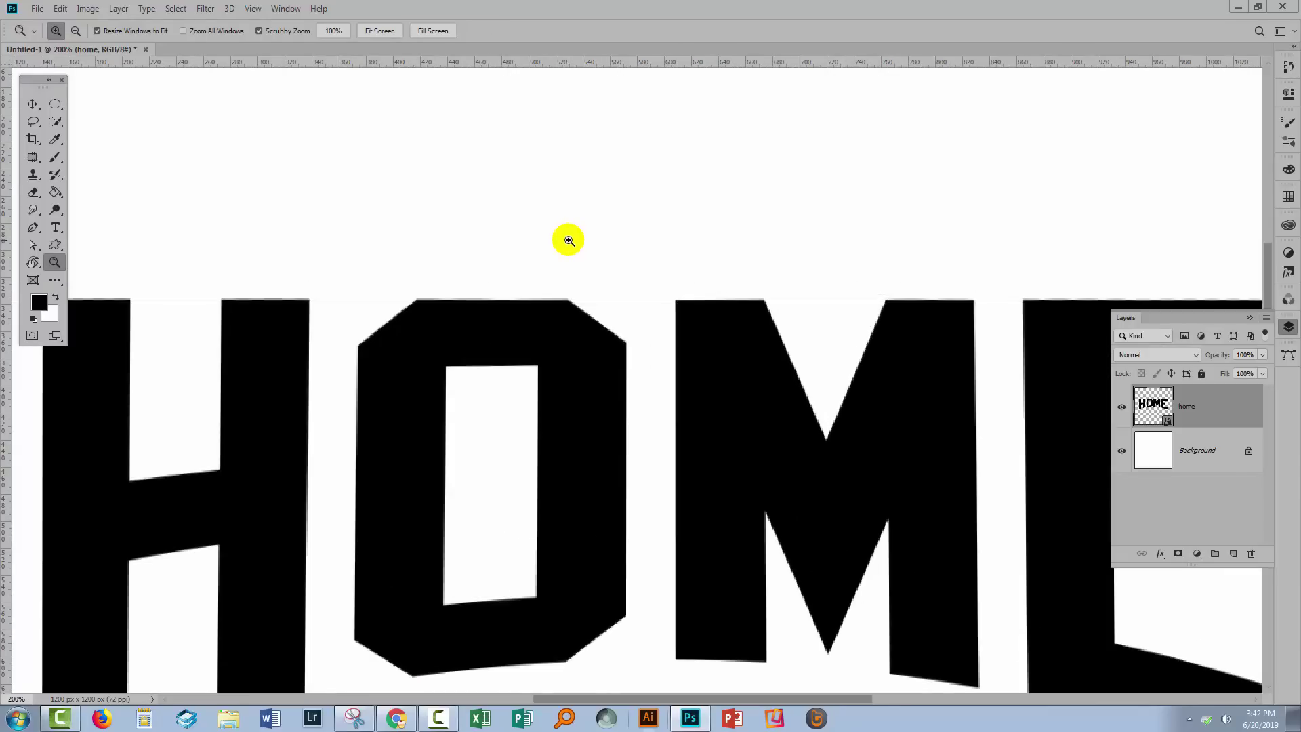
pyautogui.hotkey('ctrl', '0')
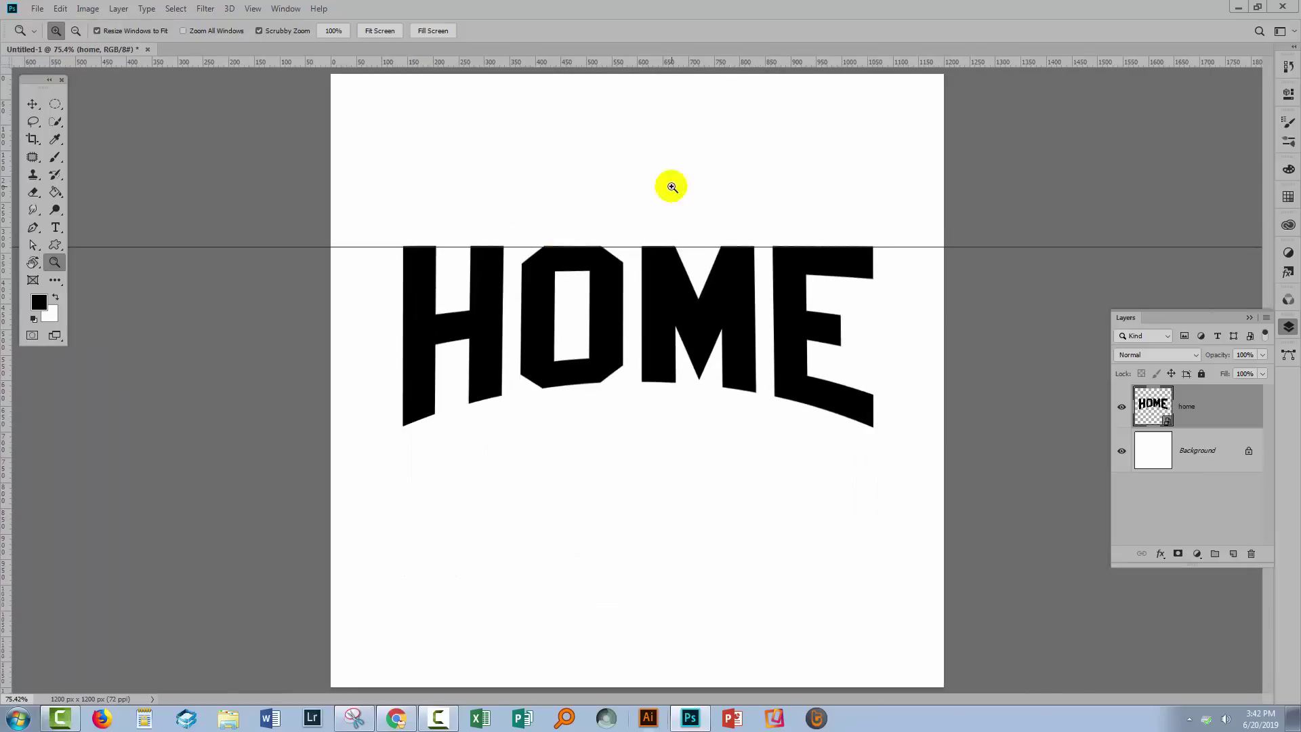
pyautogui.click(253, 9)
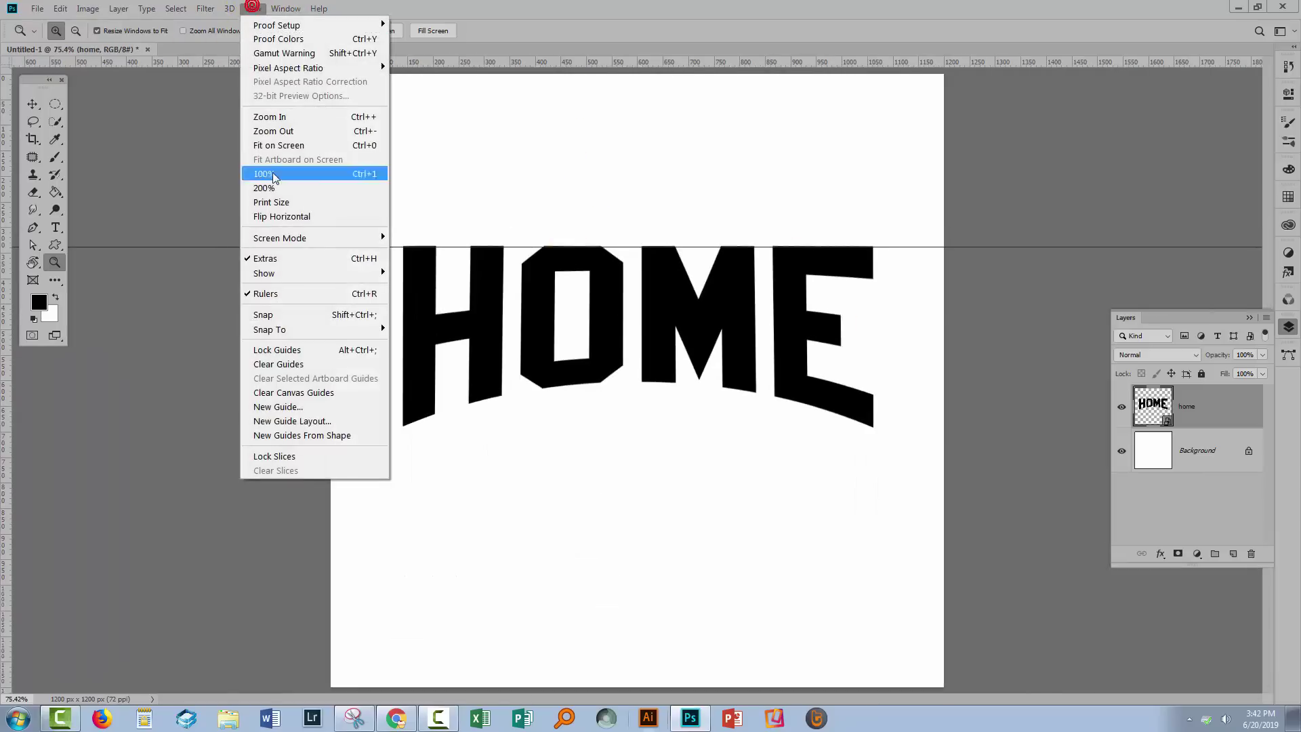
pyautogui.click(296, 374)
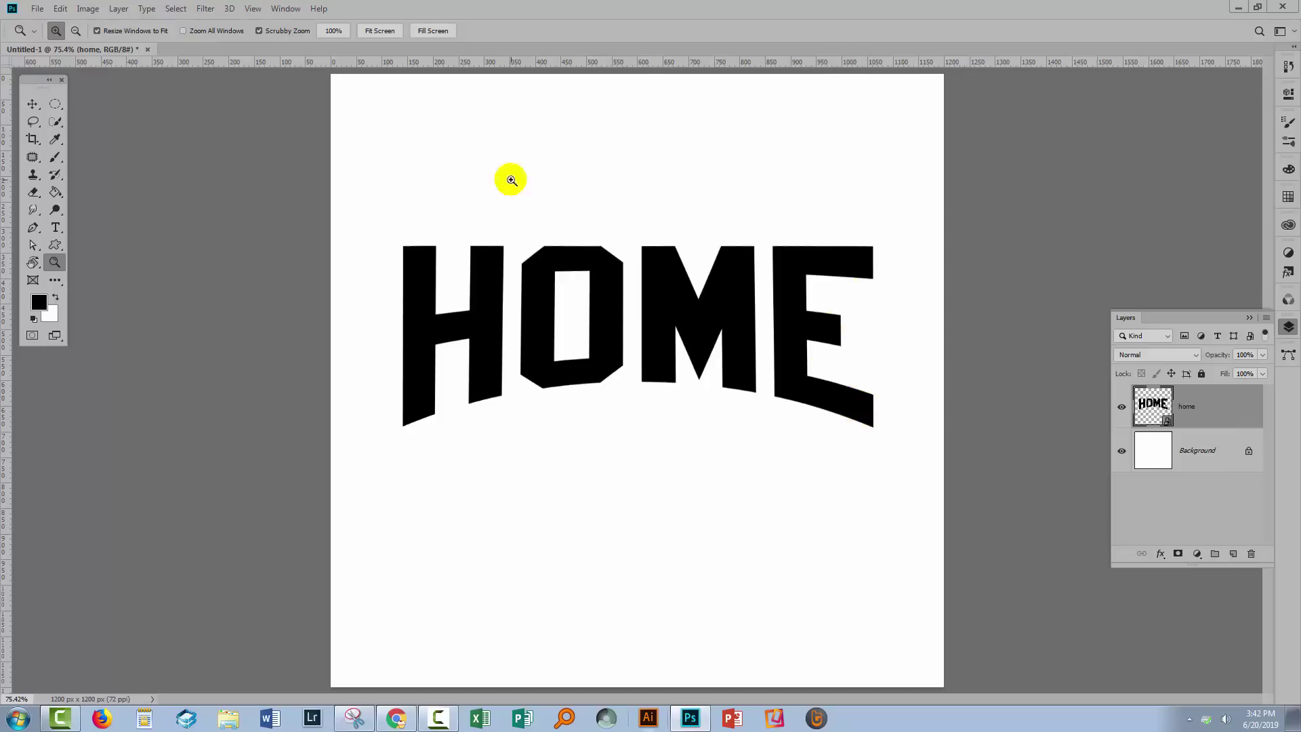
pyautogui.click(396, 718)
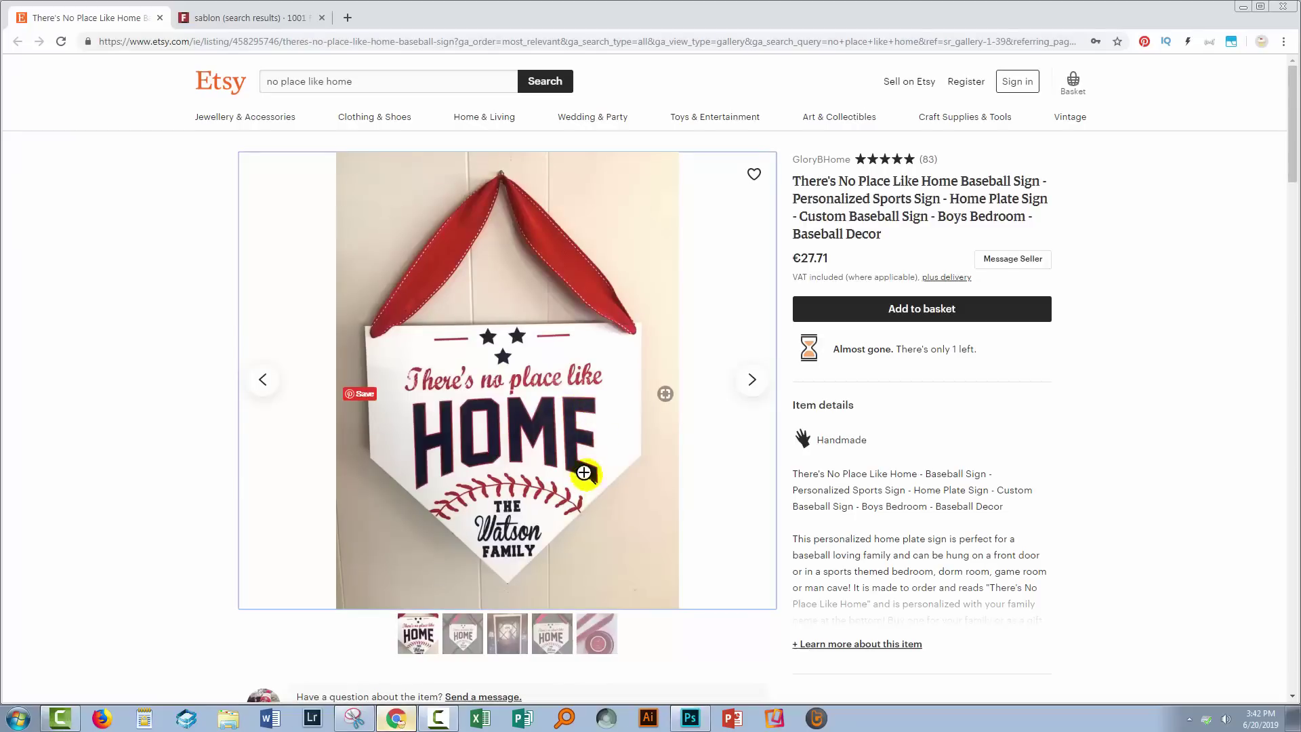
pyautogui.click(690, 718)
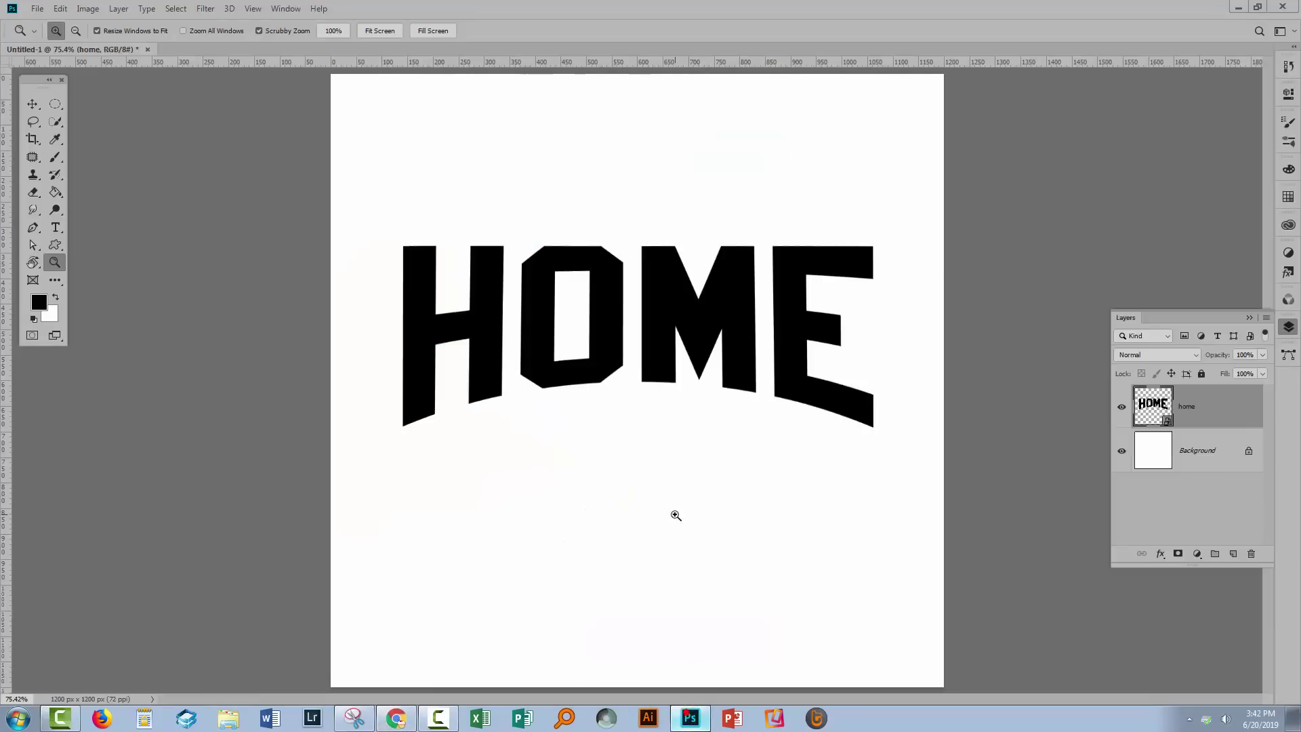